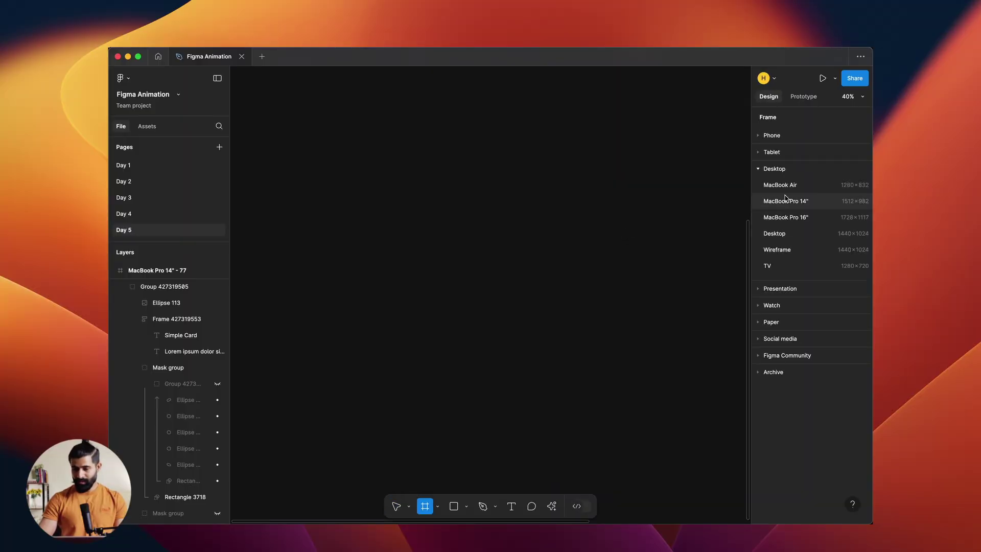
Create a MacBook Pro 14" frame with a dark 0D0D11 fill
{"action": "left_click", "coordinate": [787, 200]}
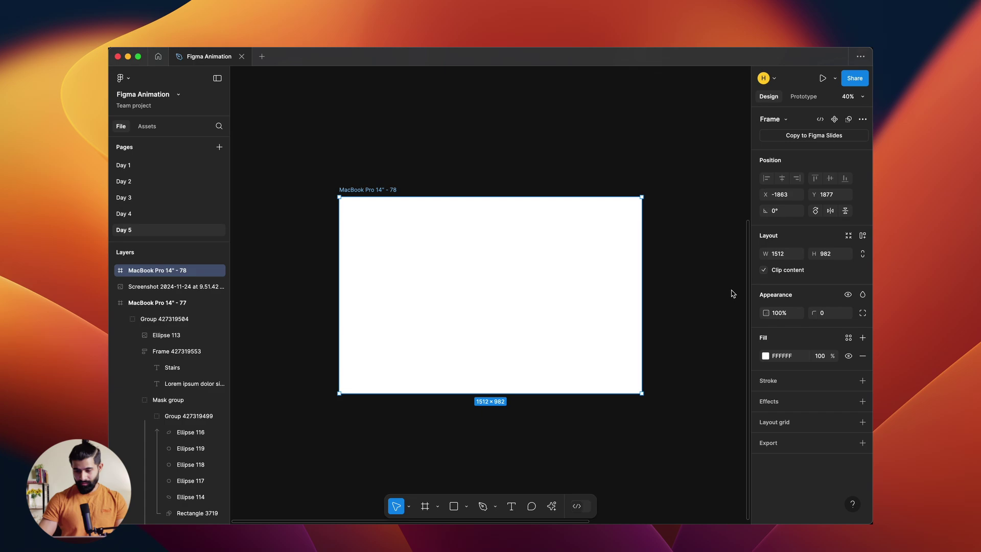
{"action": "left_click", "coordinate": [782, 353]}
{"action": "type", "text": "0D0D11"}
{"action": "key", "text": "Return"}
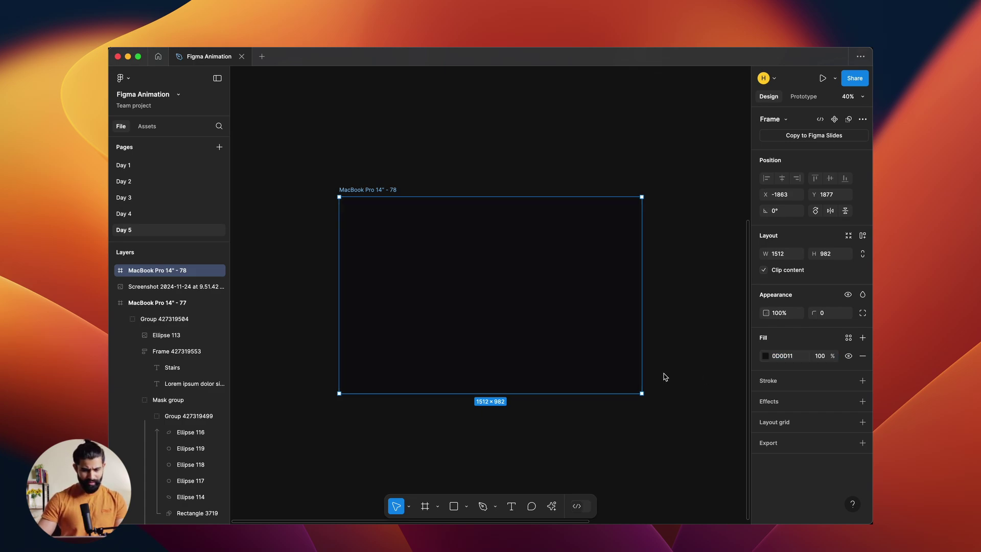
{"action": "scroll", "coordinate": [505, 309], "scroll_direction": "up", "scroll_amount": 3}
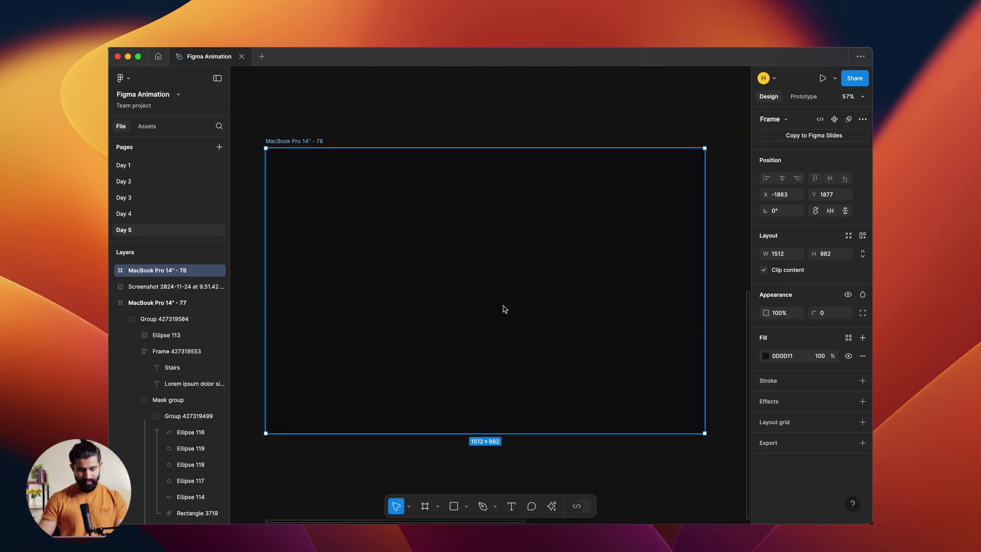
Draw the card rectangle inside the frame with a corner radius of 30
{"action": "key", "text": "r"}
{"action": "left_click_drag", "start_coordinate": [378, 177], "coordinate": [542, 368]}
{"action": "left_click", "coordinate": [823, 279]}
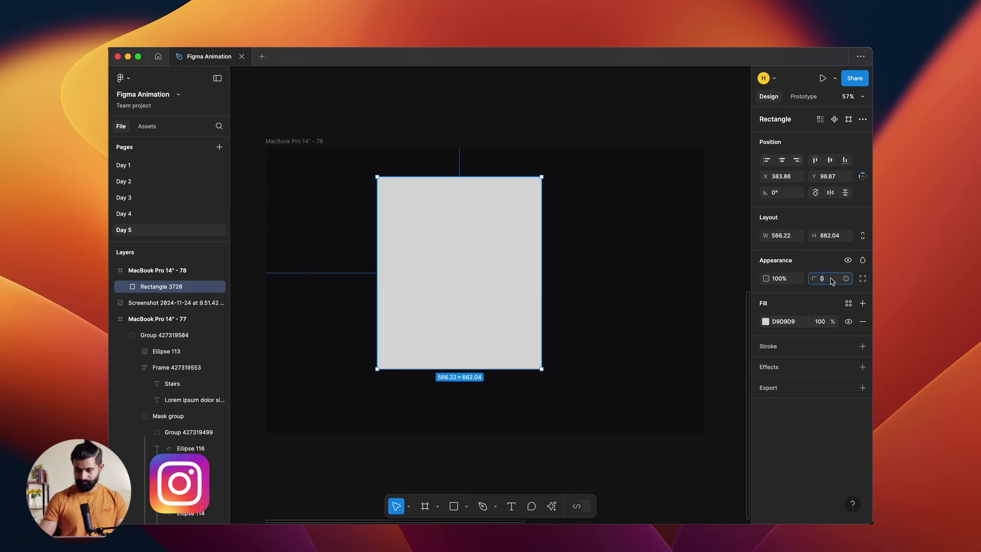
{"action": "type", "text": "30"}
{"action": "key", "text": "Return"}
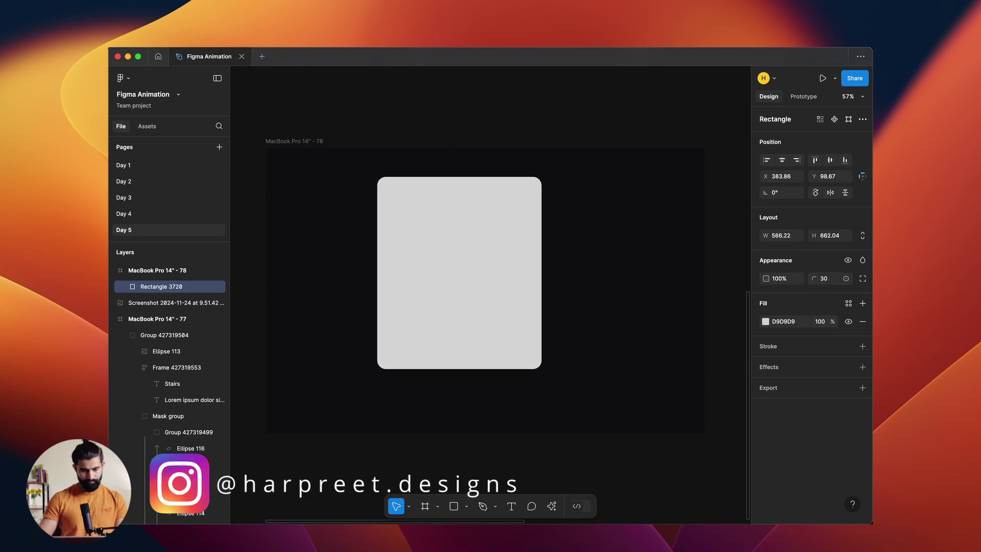
Give the card a dark blue-grey 151721 fill and centre it in the frame
{"action": "left_click", "coordinate": [766, 322]}
{"action": "left_click_drag", "start_coordinate": [658, 338], "coordinate": [668, 373]}
{"action": "left_click", "coordinate": [711, 404]}
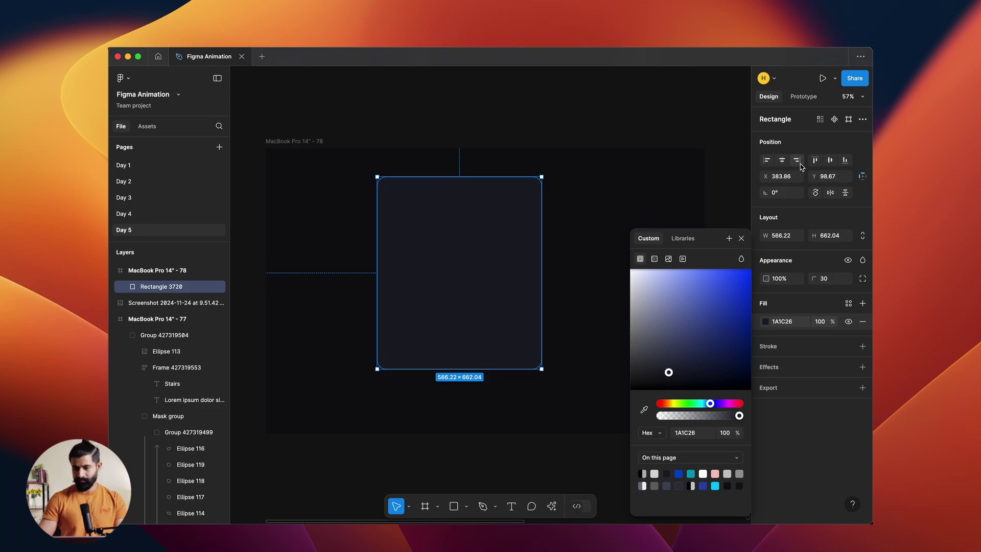
{"action": "left_click", "coordinate": [783, 161]}
{"action": "left_click", "coordinate": [830, 161]}
{"action": "key", "text": "Escape"}
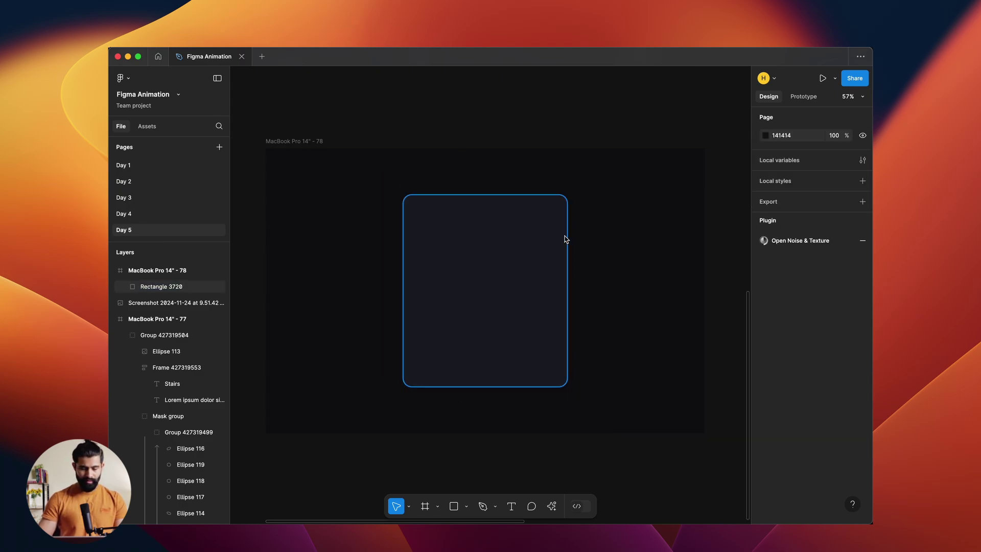
{"action": "left_click", "coordinate": [543, 259]}
{"action": "left_click", "coordinate": [766, 322]}
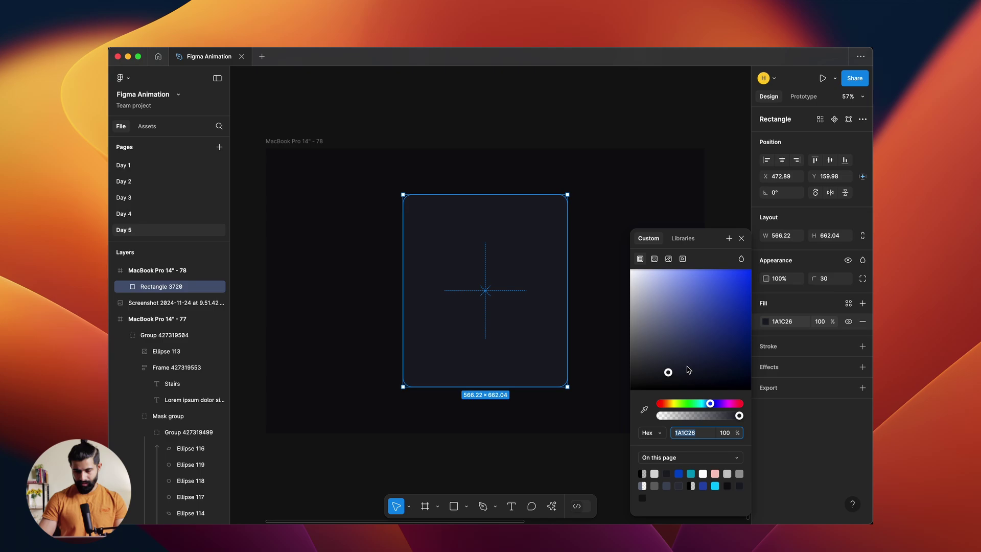
{"action": "left_click_drag", "start_coordinate": [675, 376], "coordinate": [675, 382]}
Add a drop shadow to the card and set its colour opacity to 55
{"action": "left_click", "coordinate": [863, 367]}
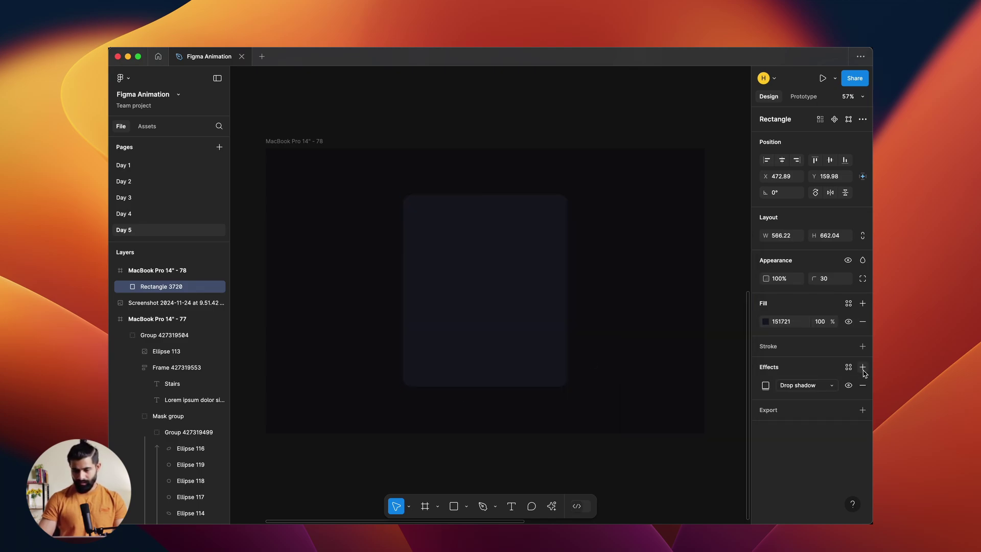
{"action": "left_click", "coordinate": [766, 386]}
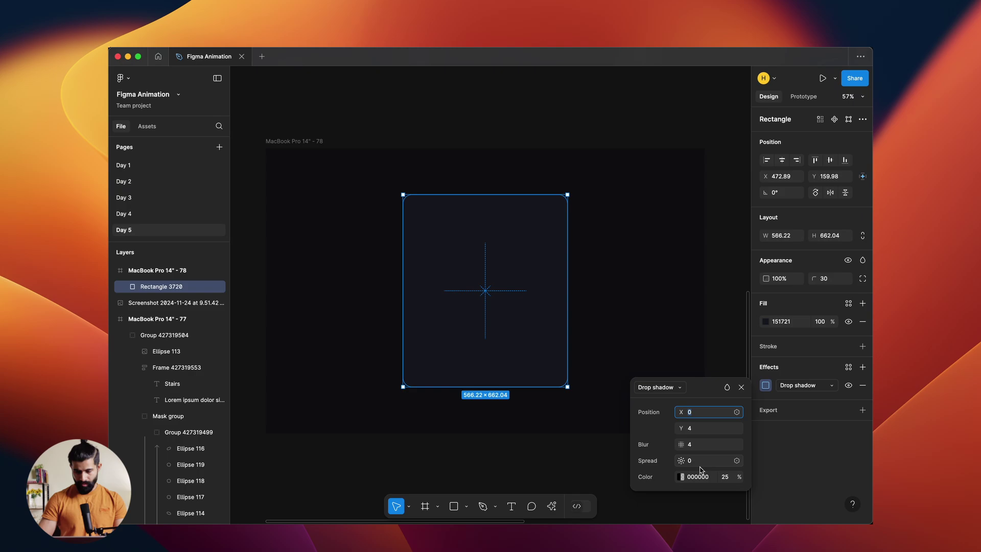
{"action": "left_click", "coordinate": [730, 481]}
{"action": "type", "text": "55"}
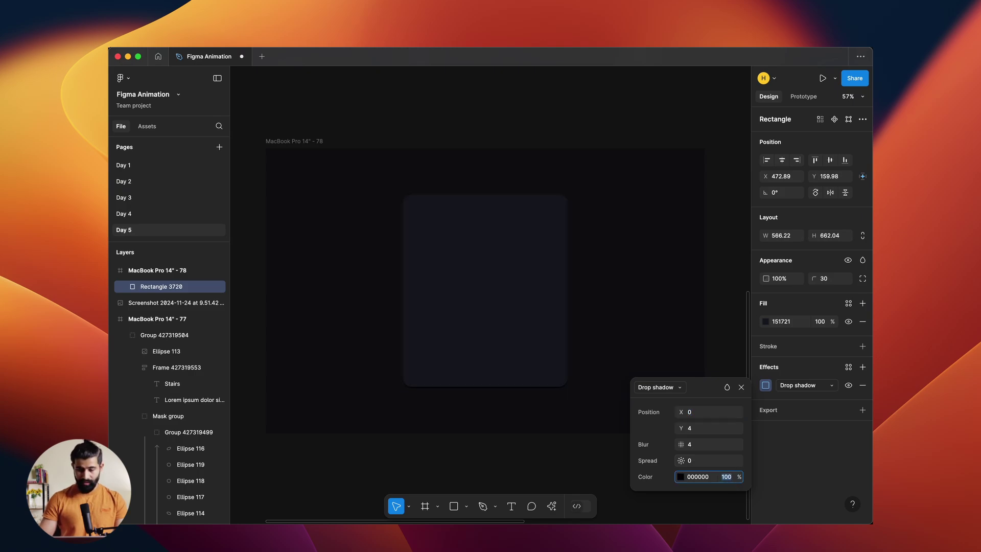
{"action": "key", "text": "Return"}
{"action": "scroll", "coordinate": [512, 388], "scroll_direction": "up", "scroll_amount": 3}
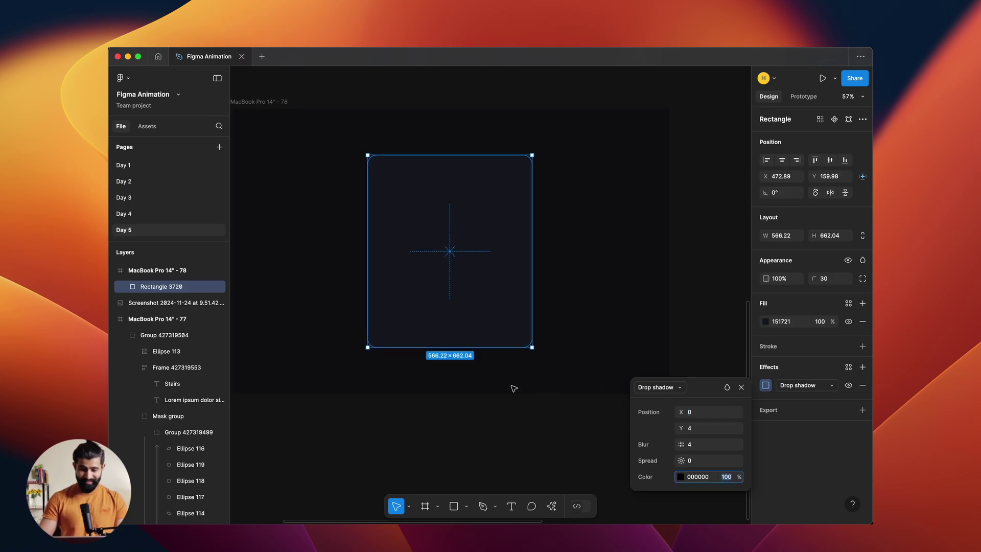
{"action": "scroll", "coordinate": [512, 387], "scroll_direction": "down", "scroll_amount": 3}
{"action": "right_click", "coordinate": [512, 388]}
{"action": "key", "text": "Escape"}
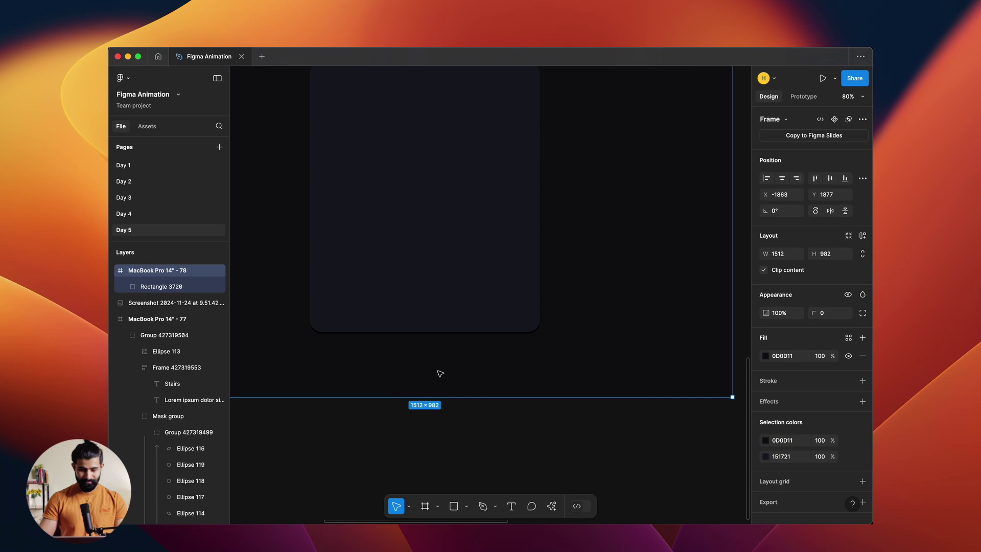
Increase the card shadow's blur to 34
{"action": "left_click", "coordinate": [464, 298]}
{"action": "left_click", "coordinate": [767, 385]}
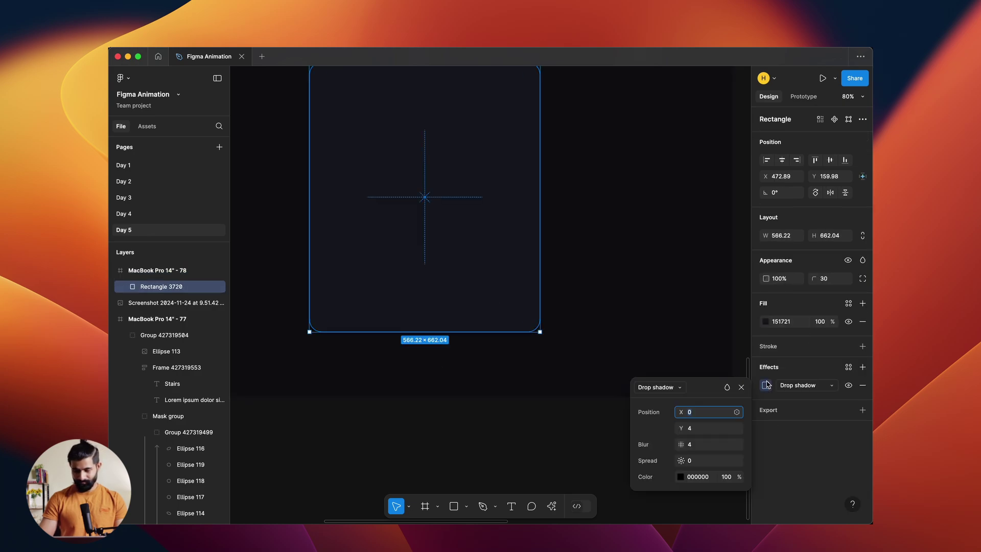
{"action": "left_click", "coordinate": [695, 445]}
{"action": "type", "text": "34"}
{"action": "key", "text": "Return"}
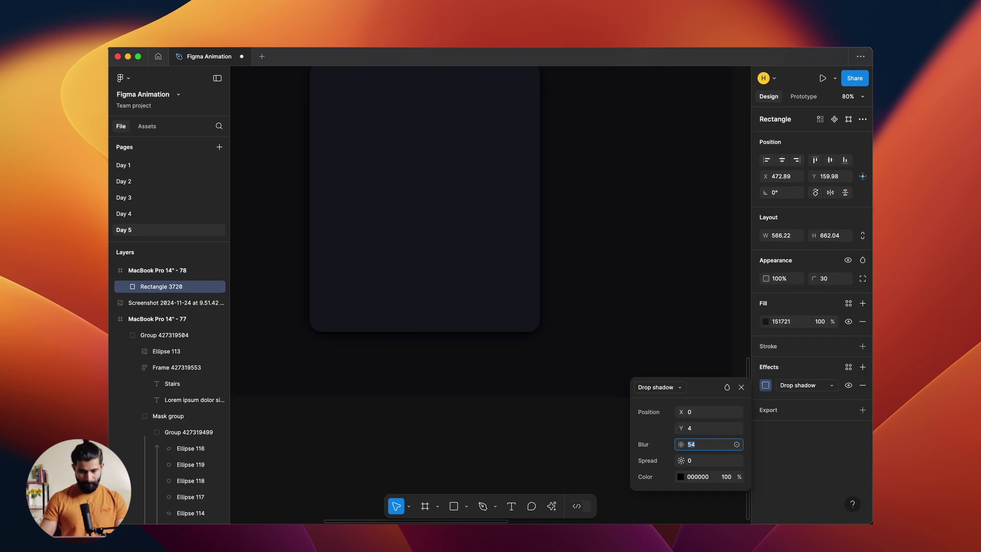
Offset the shadow 10 right and 14 down, then deselect the card
{"action": "left_click", "coordinate": [704, 429]}
{"action": "type", "text": "14"}
{"action": "key", "text": "Return"}
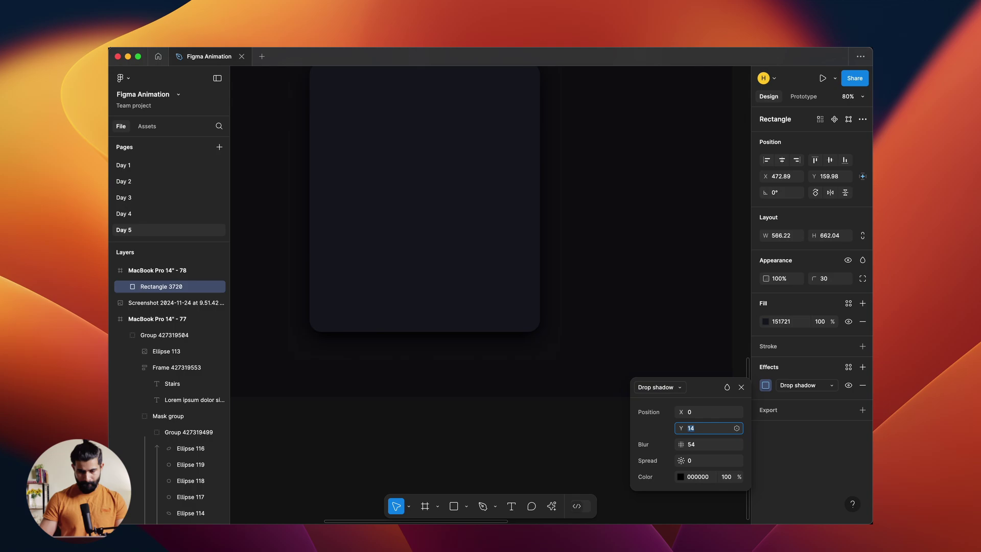
{"action": "key", "text": "shift+Tab"}
{"action": "type", "text": "10"}
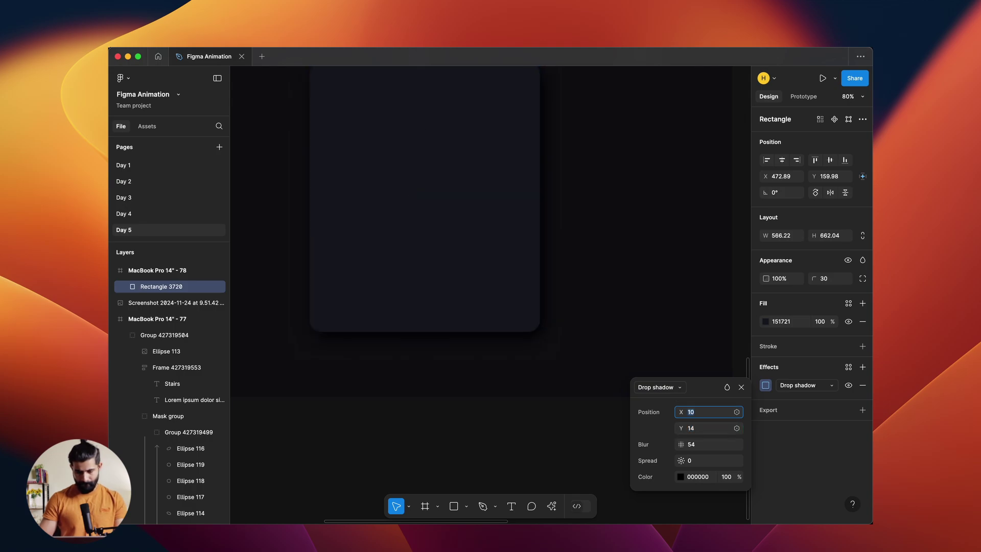
{"action": "key", "text": "Tab"}
{"action": "key", "text": "Tab"}
{"action": "key", "text": "Tab"}
{"action": "key", "text": "Tab"}
{"action": "key", "text": "Tab"}
{"action": "type", "text": "90"}
{"action": "key", "text": "Return"}
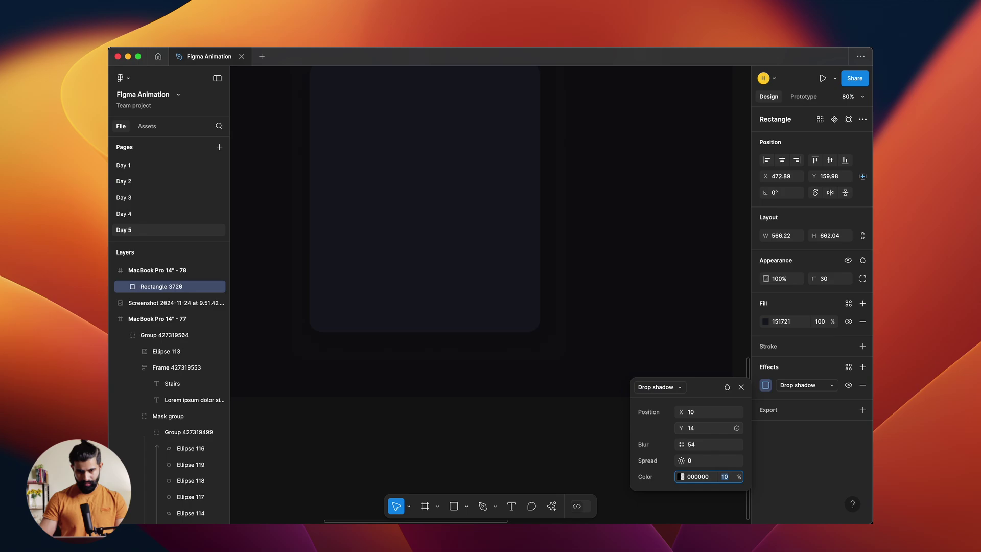
{"action": "scroll", "coordinate": [514, 379], "scroll_direction": "down", "scroll_amount": 5}
{"action": "scroll", "coordinate": [511, 403], "scroll_direction": "up", "scroll_amount": 1}
{"action": "left_click", "coordinate": [490, 428]}
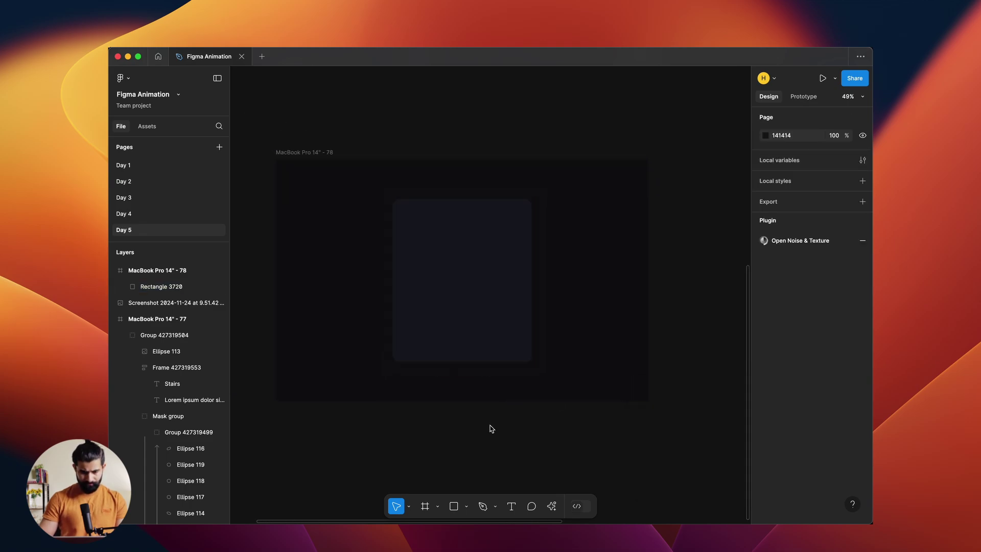
{"action": "scroll", "coordinate": [525, 387], "scroll_direction": "up", "scroll_amount": 1}
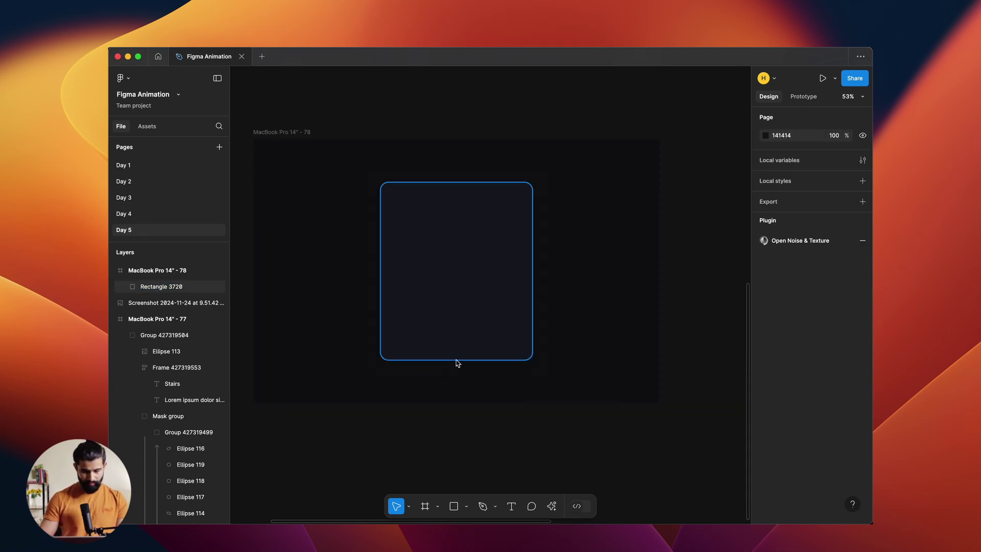
Add a 'Card Design' text layer and move it toward the card's lower left
{"action": "key", "text": "t"}
{"action": "left_click", "coordinate": [401, 330]}
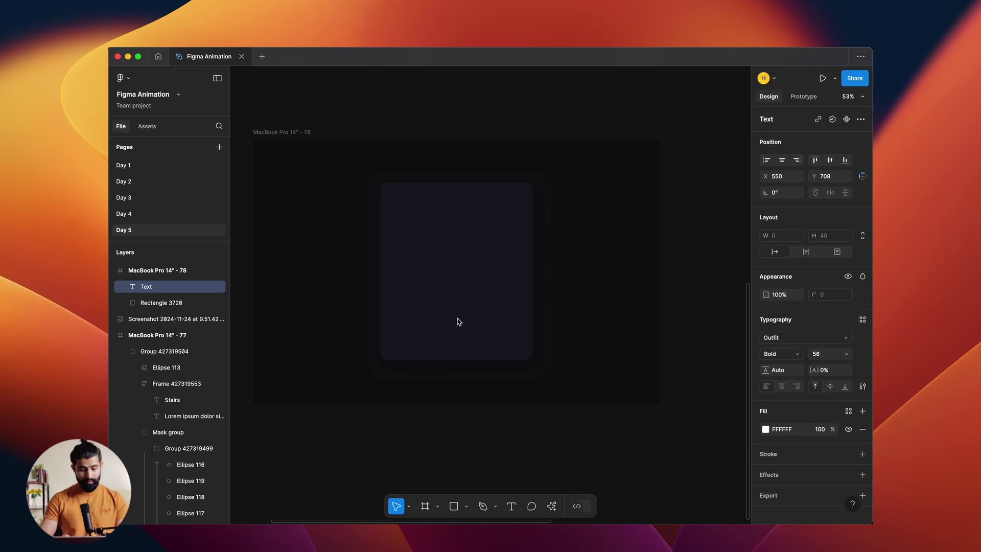
{"action": "type", "text": "Card De"}
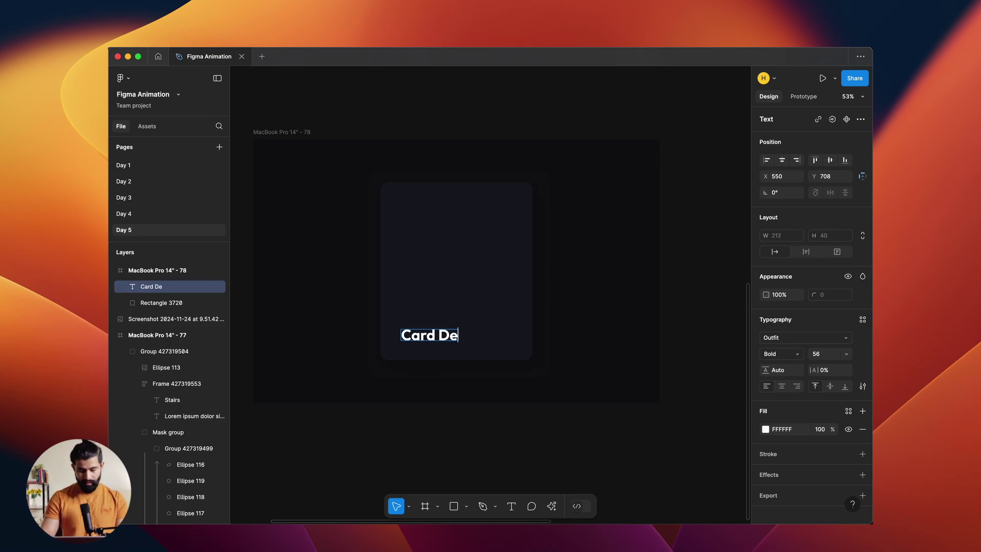
{"action": "type", "text": "sign"}
{"action": "key", "text": "Escape"}
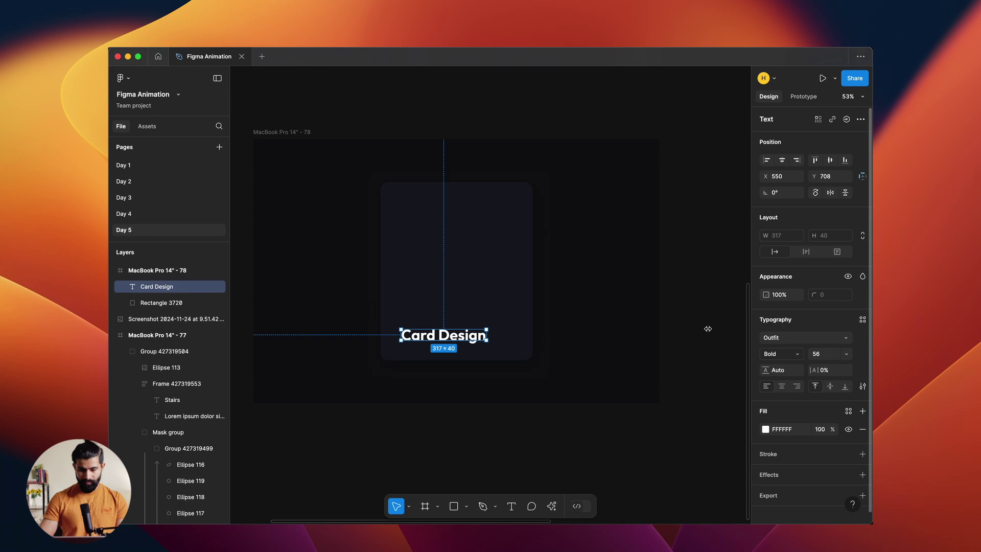
{"action": "left_click_drag", "start_coordinate": [428, 336], "coordinate": [408, 322]}
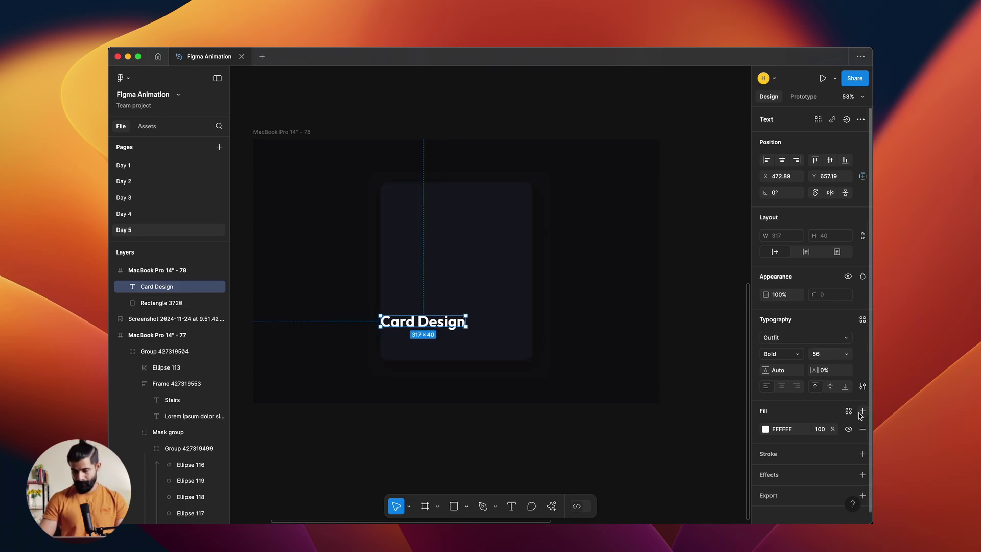
Switch the text fill to a linear gradient with stops at 34%, 67% and the end
{"action": "left_click", "coordinate": [765, 430]}
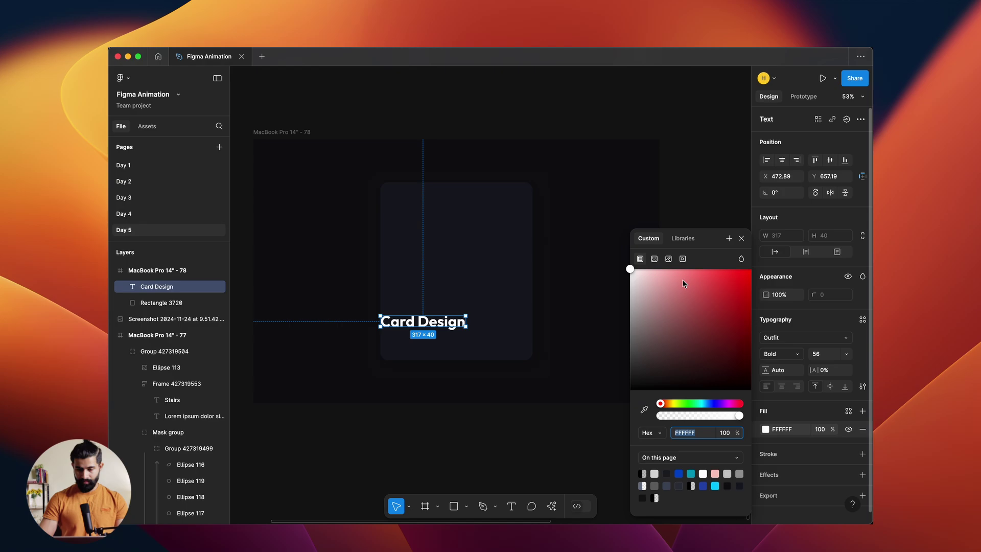
{"action": "left_click", "coordinate": [655, 259]}
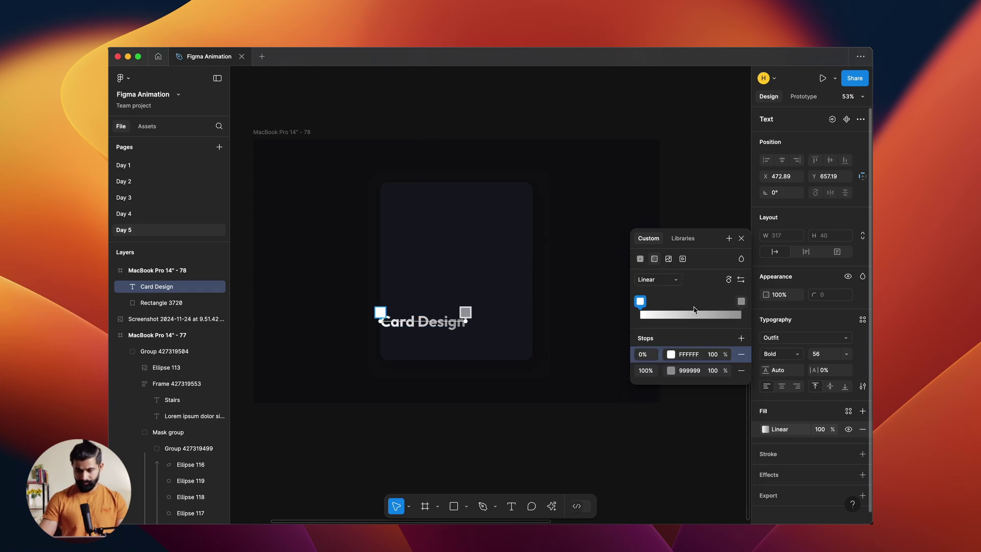
{"action": "left_click", "coordinate": [674, 307]}
{"action": "left_click", "coordinate": [708, 307]}
{"action": "left_click", "coordinate": [736, 308]}
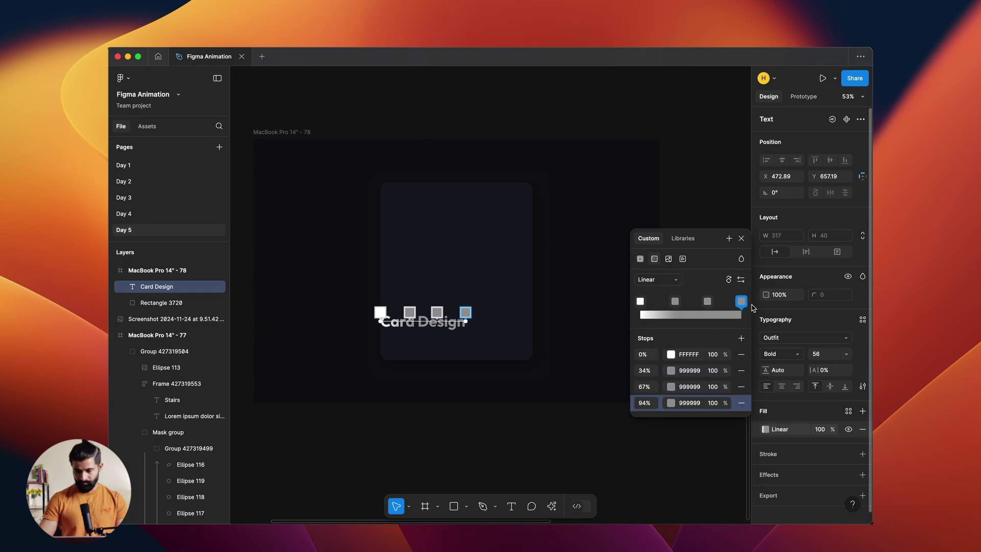
Set the gradient stops to greys 999999, 757575, 919191 and 525252
{"action": "left_click", "coordinate": [708, 303]}
{"action": "left_click", "coordinate": [669, 388]}
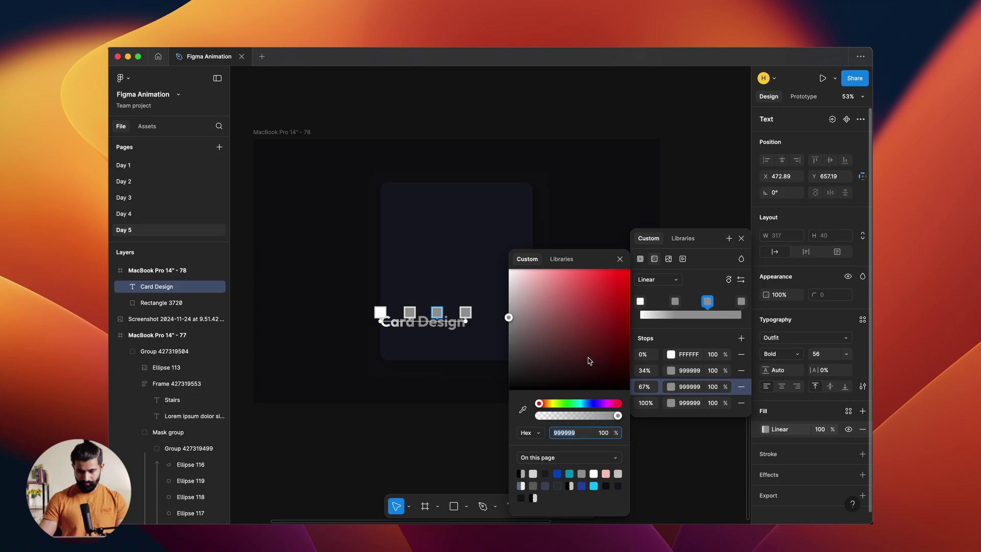
{"action": "left_click_drag", "start_coordinate": [539, 335], "coordinate": [508, 355]}
{"action": "left_click", "coordinate": [669, 403]}
{"action": "left_click", "coordinate": [529, 330]}
{"action": "left_click", "coordinate": [675, 302]}
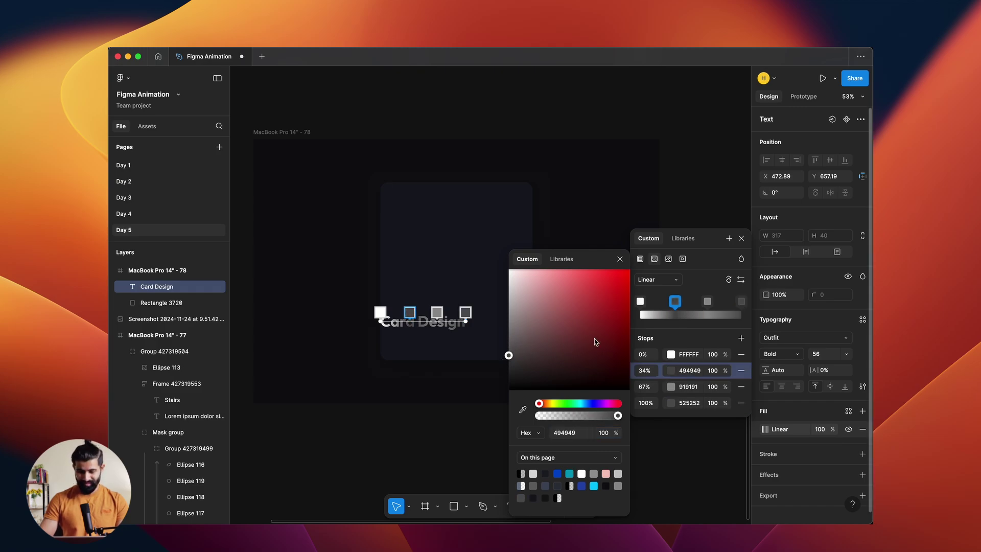
{"action": "left_click", "coordinate": [641, 301]}
{"action": "left_click_drag", "start_coordinate": [548, 314], "coordinate": [506, 339]}
{"action": "left_click", "coordinate": [674, 302]}
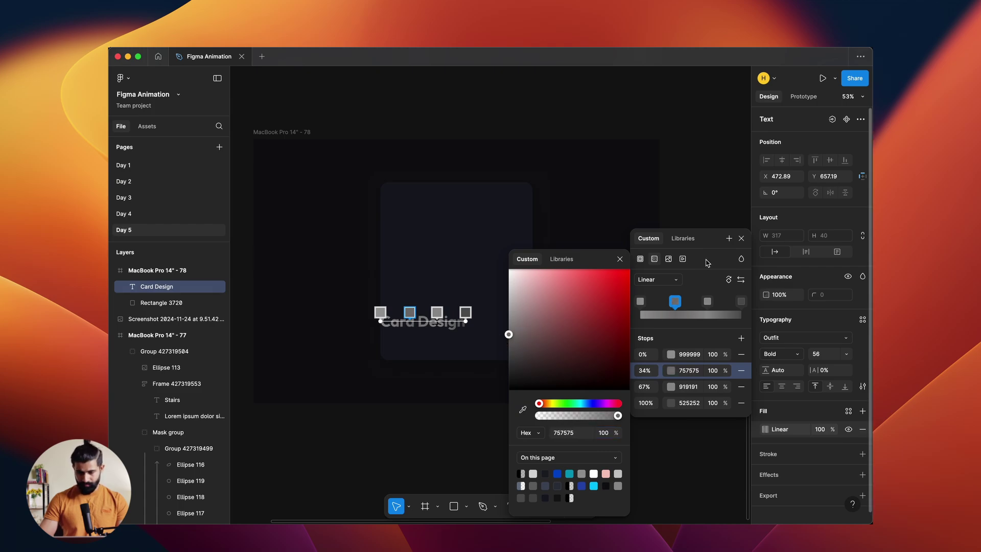
Close the colour picker and reselect the Card Design heading
{"action": "left_click", "coordinate": [689, 201]}
{"action": "scroll", "coordinate": [392, 344], "scroll_direction": "up", "scroll_amount": 3}
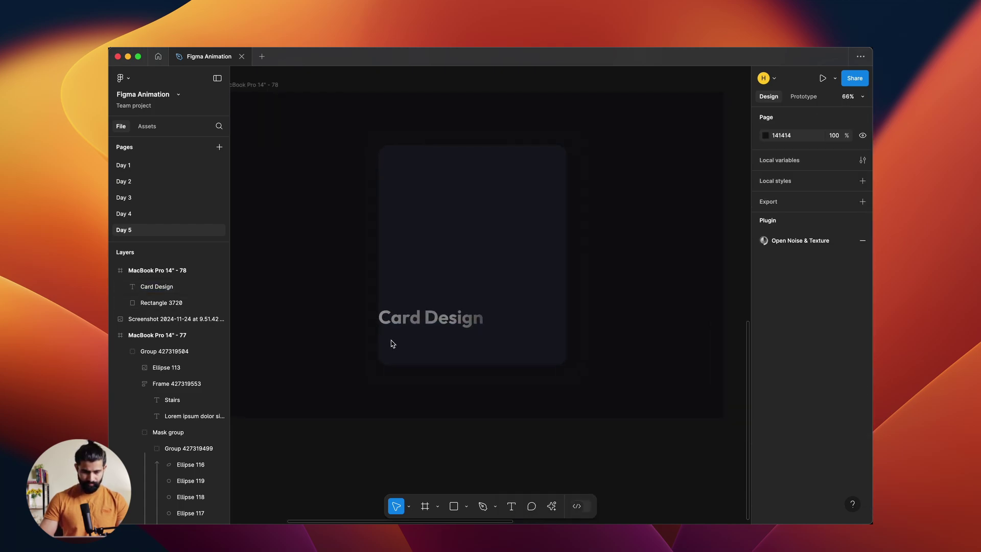
{"action": "left_click", "coordinate": [452, 332]}
{"action": "left_click", "coordinate": [460, 317]}
Nudge the heading right and duplicate it below as a Regular-weight copy
{"action": "key", "text": "shift+Right"}
{"action": "key", "text": "shift+Right"}
{"action": "key", "text": "shift+Right"}
{"action": "key", "text": "shift+Right"}
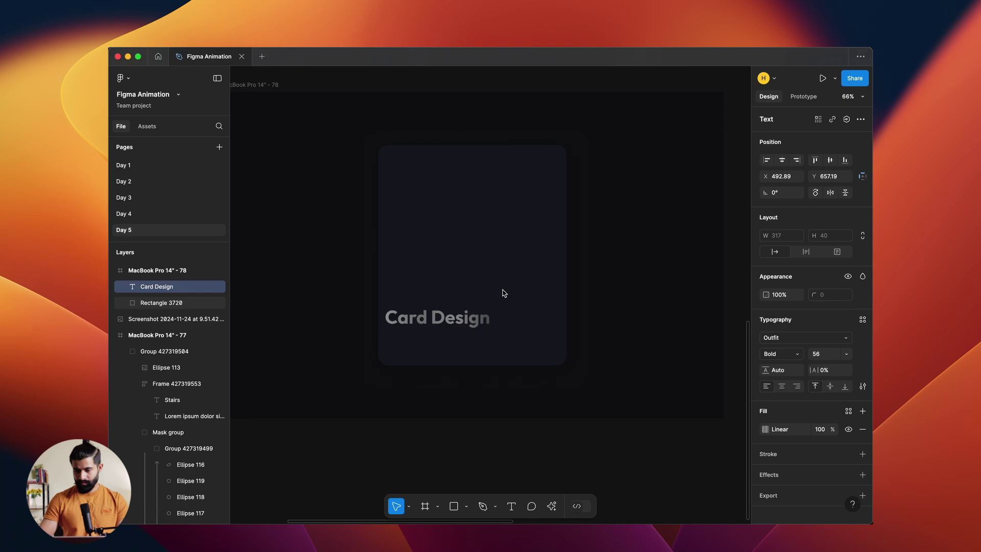
{"action": "left_click_drag", "start_coordinate": [457, 330], "coordinate": [546, 339]}
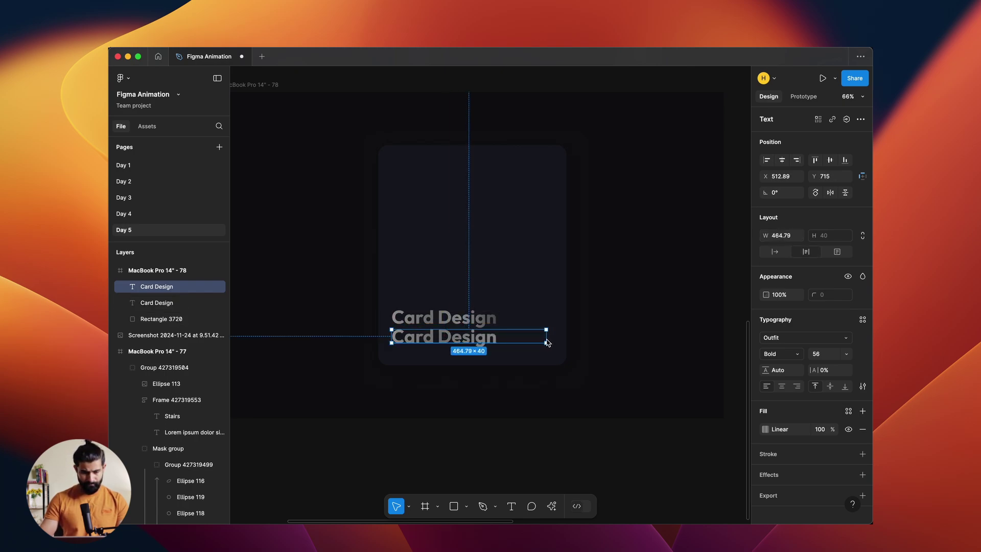
{"action": "left_click", "coordinate": [798, 359]}
{"action": "left_click", "coordinate": [792, 320]}
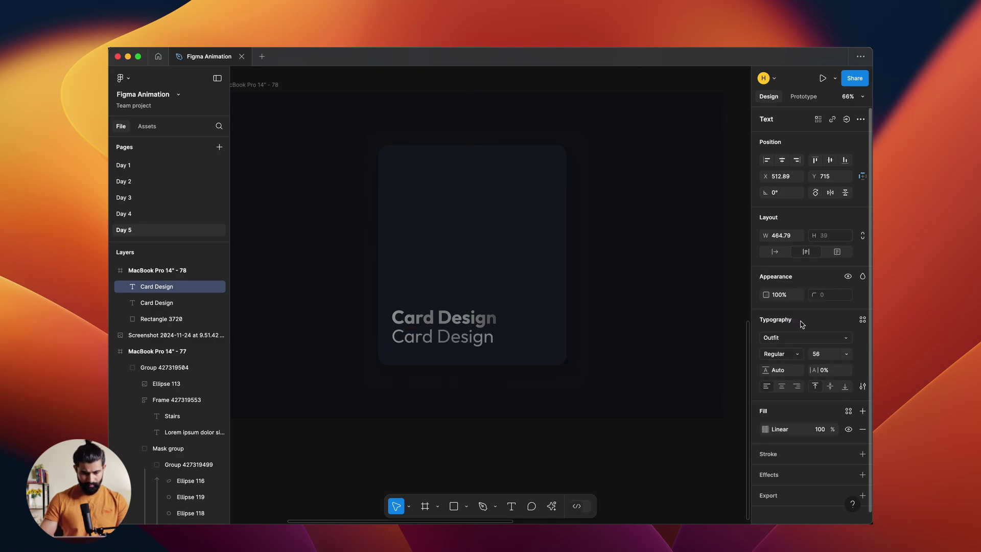
Set the copy's font size to 22 and make its text box taller for a paragraph
{"action": "left_click", "coordinate": [824, 357]}
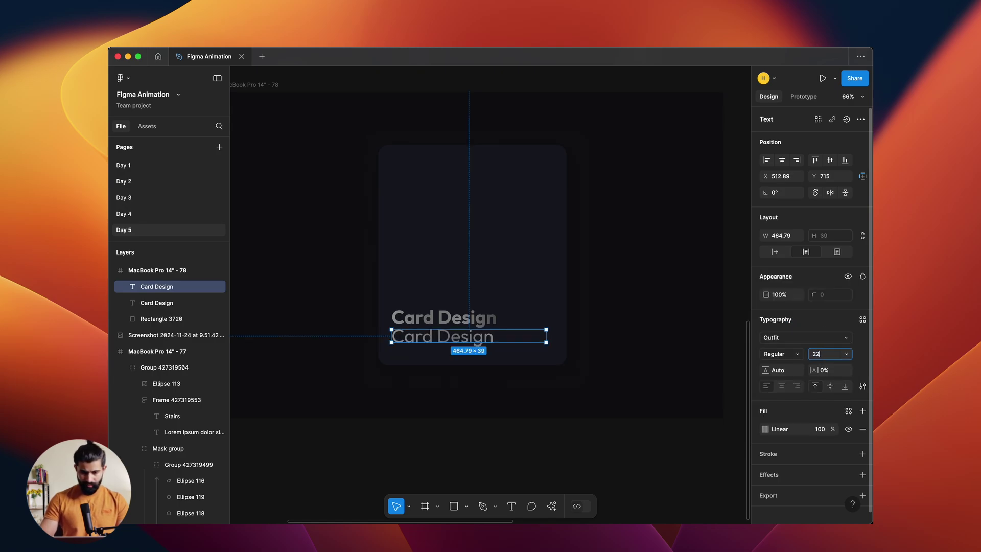
{"action": "key", "text": "Return"}
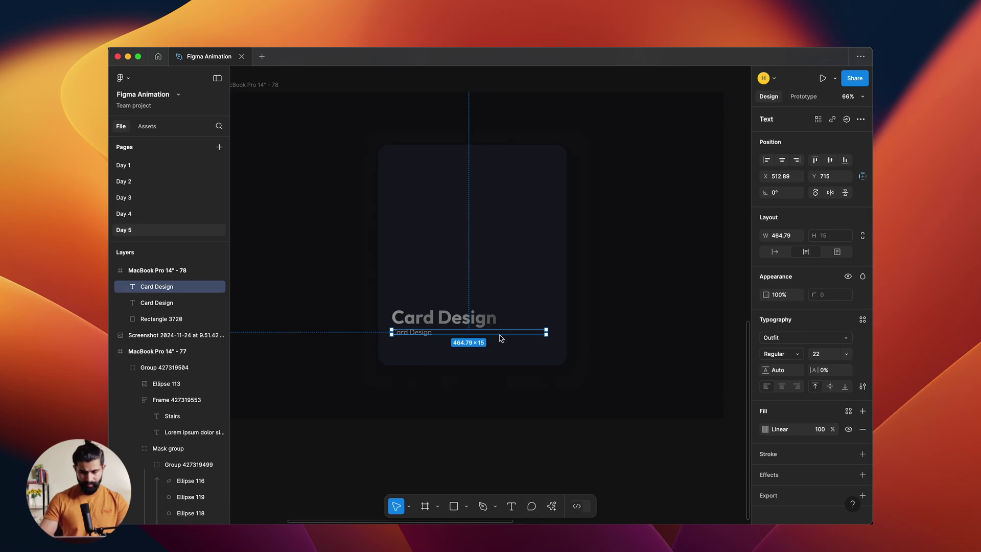
{"action": "left_click_drag", "start_coordinate": [501, 338], "coordinate": [506, 361]}
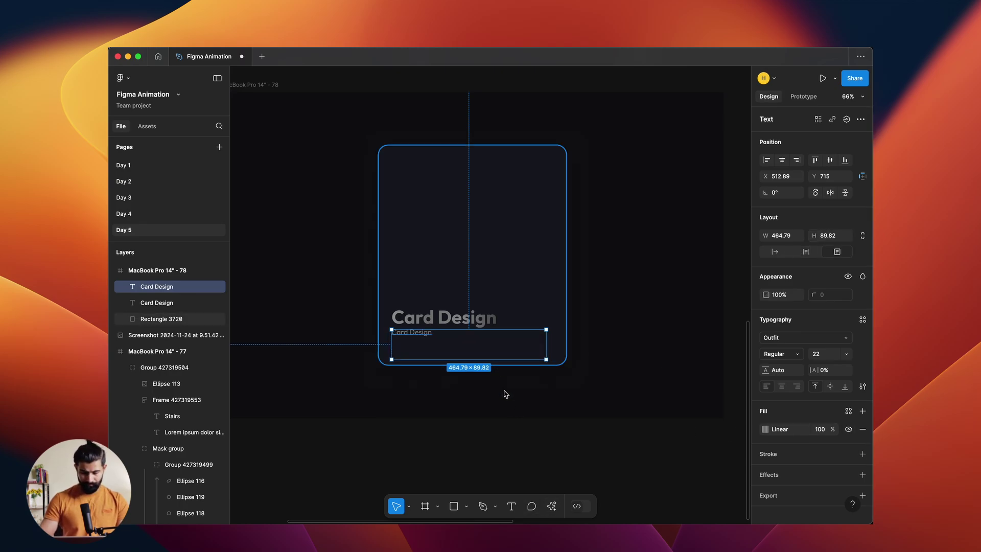
{"action": "left_click", "coordinate": [552, 506]}
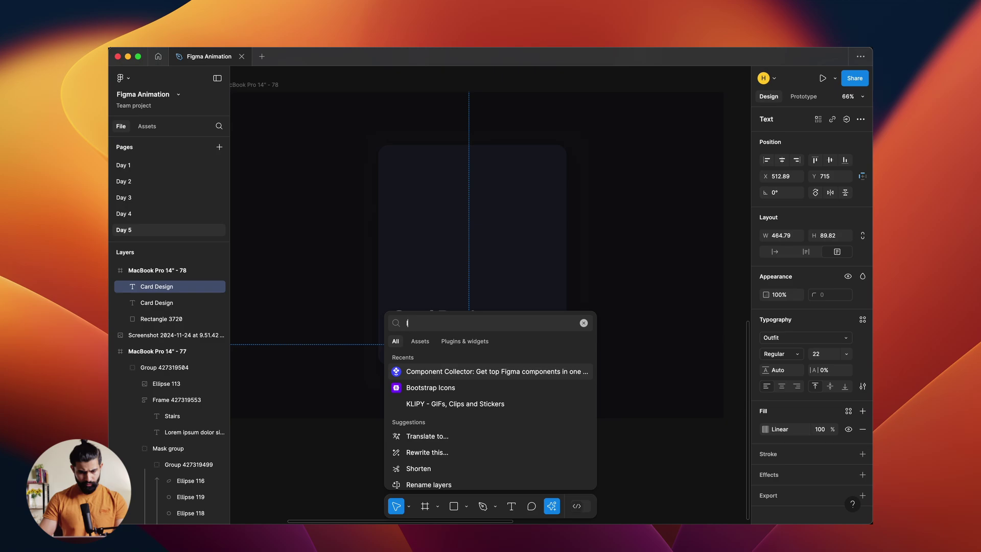
Fill the copied text box with lorem ipsum placeholder text
{"action": "type", "text": "lorem"}
{"action": "left_click", "coordinate": [494, 360]}
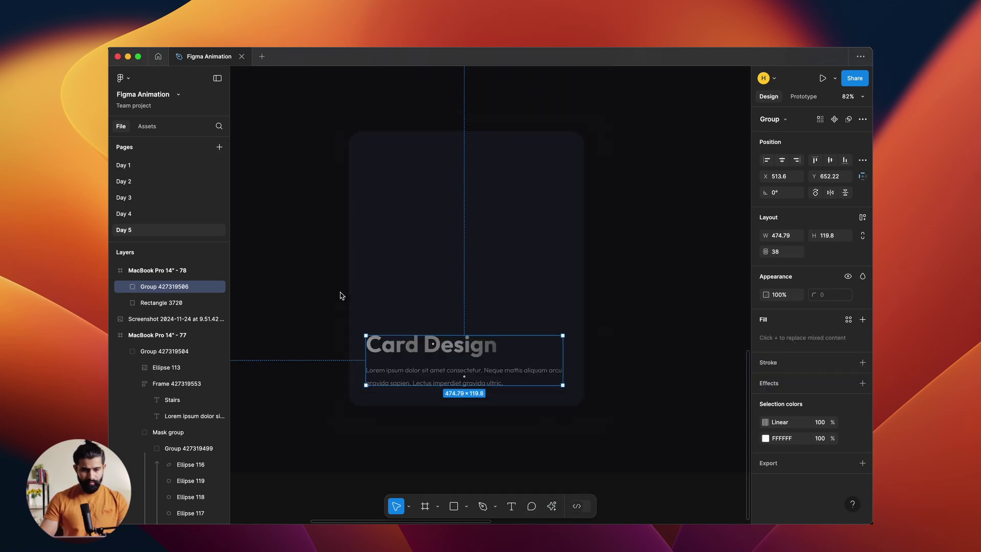
{"action": "left_click", "coordinate": [386, 247]}
{"action": "scroll", "coordinate": [377, 166], "scroll_direction": "up", "scroll_amount": 5}
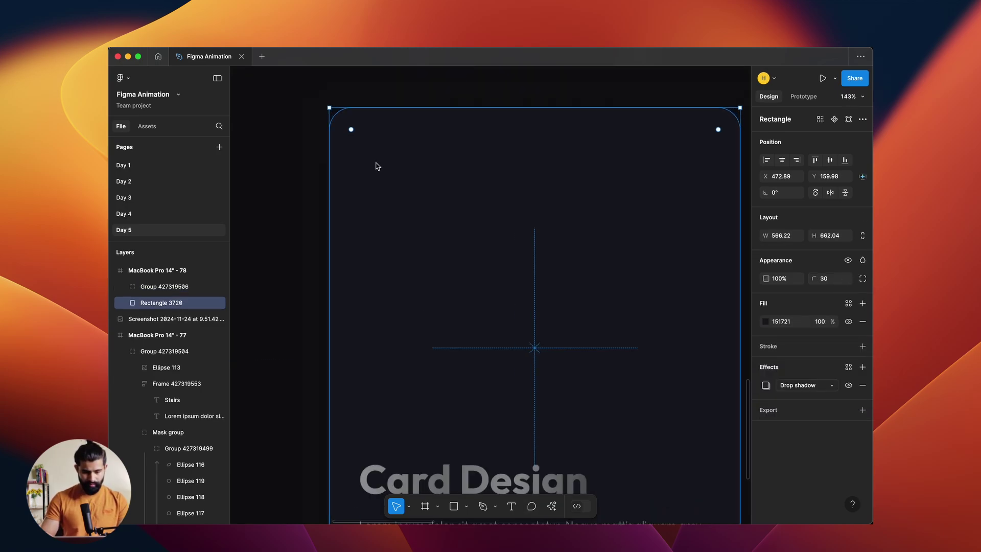
Draw a circle and place it in the card's top-left corner
{"action": "key", "text": "o"}
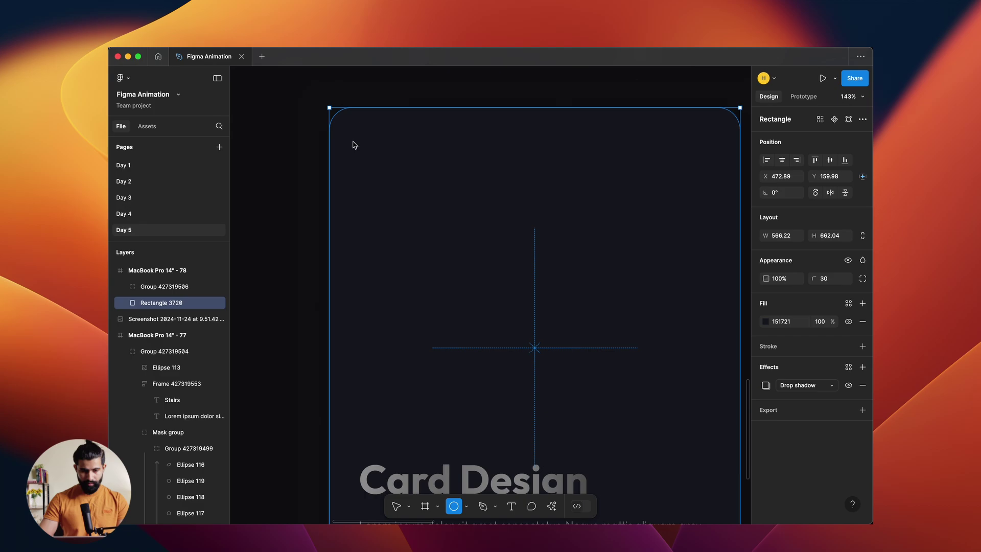
{"action": "left_click_drag", "start_coordinate": [353, 142], "coordinate": [431, 219]}
{"action": "mouse_move", "coordinate": [399, 190]}
{"action": "left_mouse_down"}
{"action": "mouse_move", "coordinate": [396, 176]}
{"action": "mouse_move", "coordinate": [403, 185]}
{"action": "left_mouse_up"}
{"action": "key", "text": "alt"}
{"action": "key", "text": "shift+Down"}
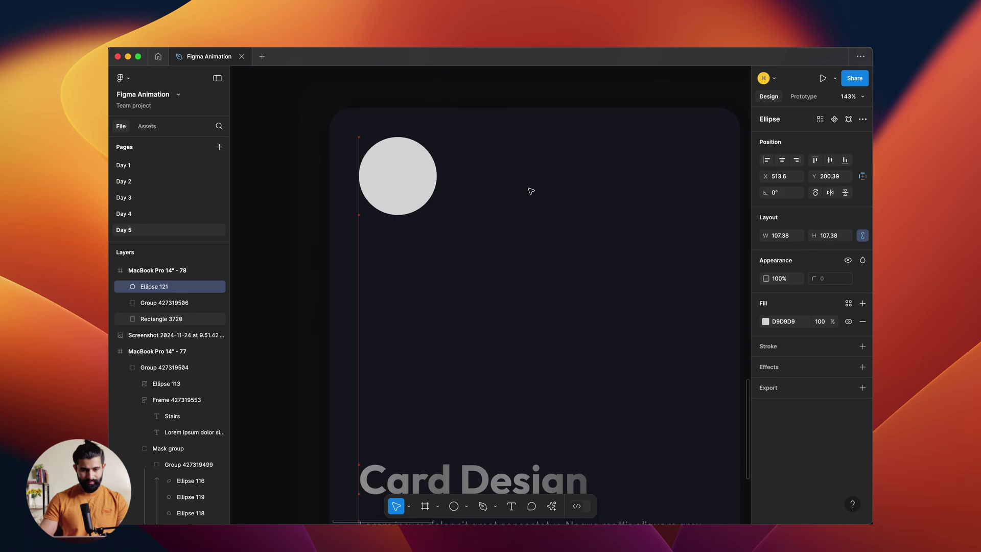
Run the Avatars plugin and fill the circle with a Notion-style glasses avatar
{"action": "key", "text": "super+k"}
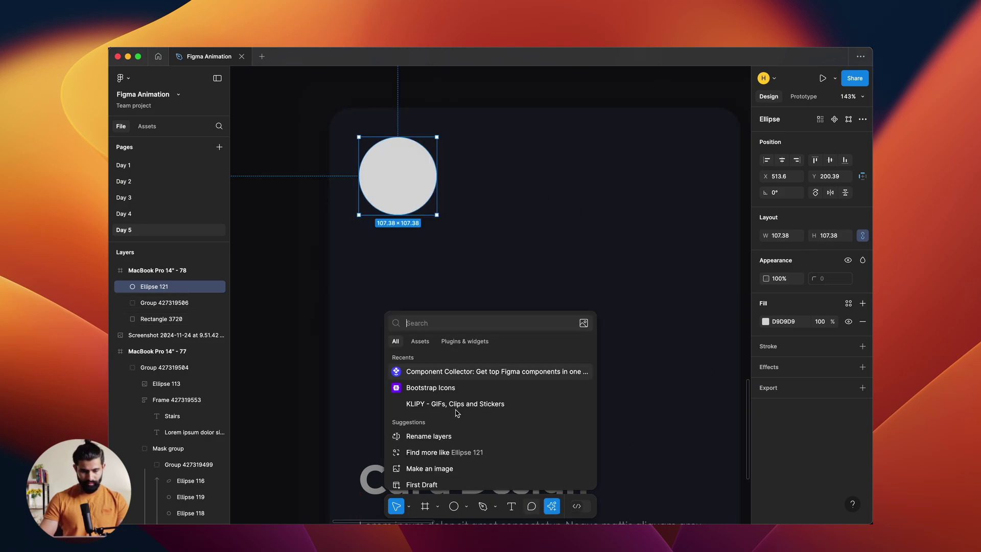
{"action": "type", "text": "avata"}
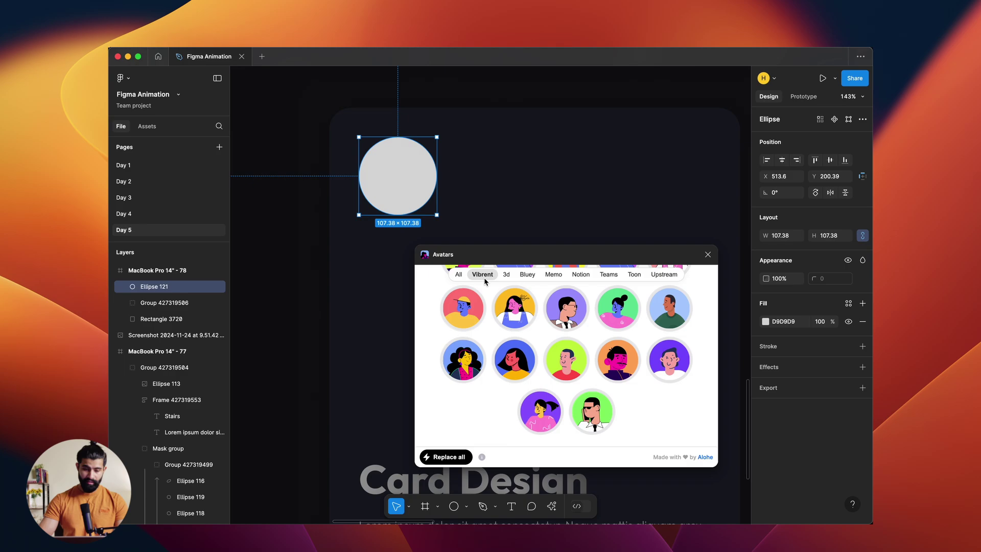
{"action": "left_click", "coordinate": [507, 274]}
{"action": "left_click", "coordinate": [527, 274]}
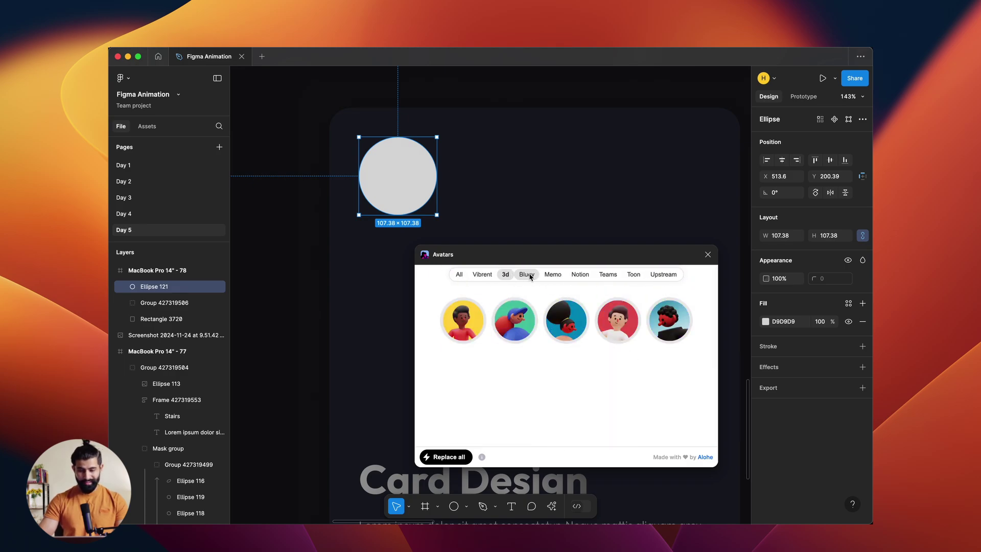
{"action": "left_click", "coordinate": [563, 276]}
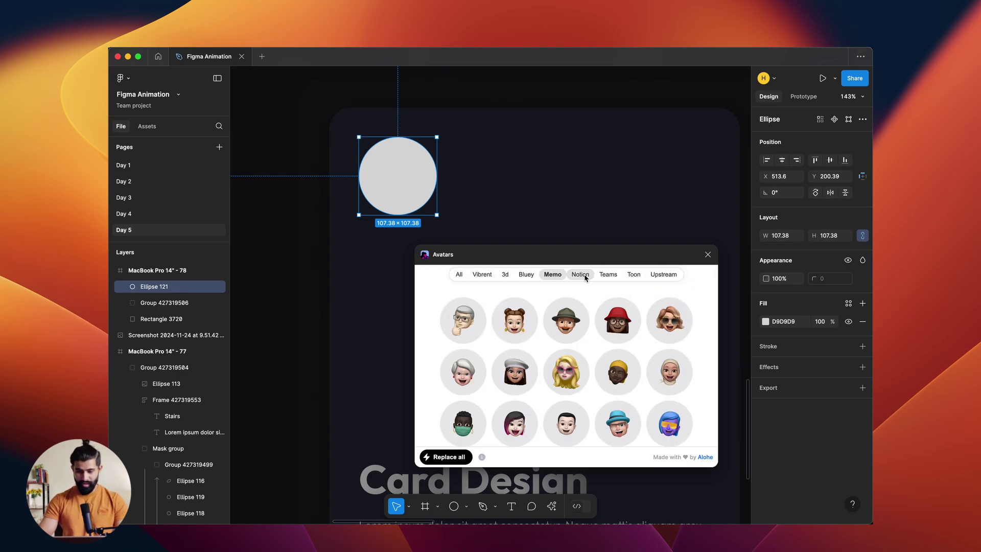
{"action": "left_click", "coordinate": [593, 278]}
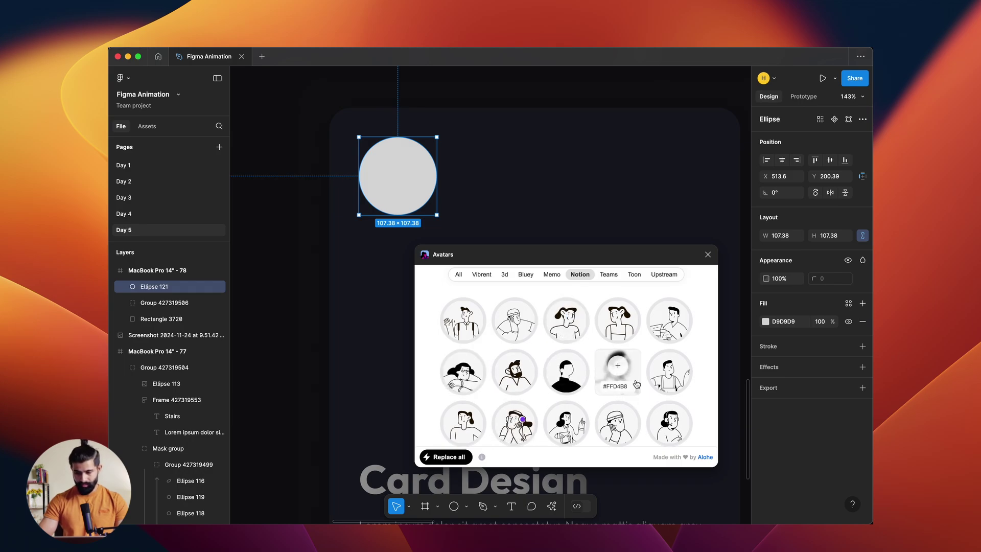
{"action": "left_click", "coordinate": [617, 369]}
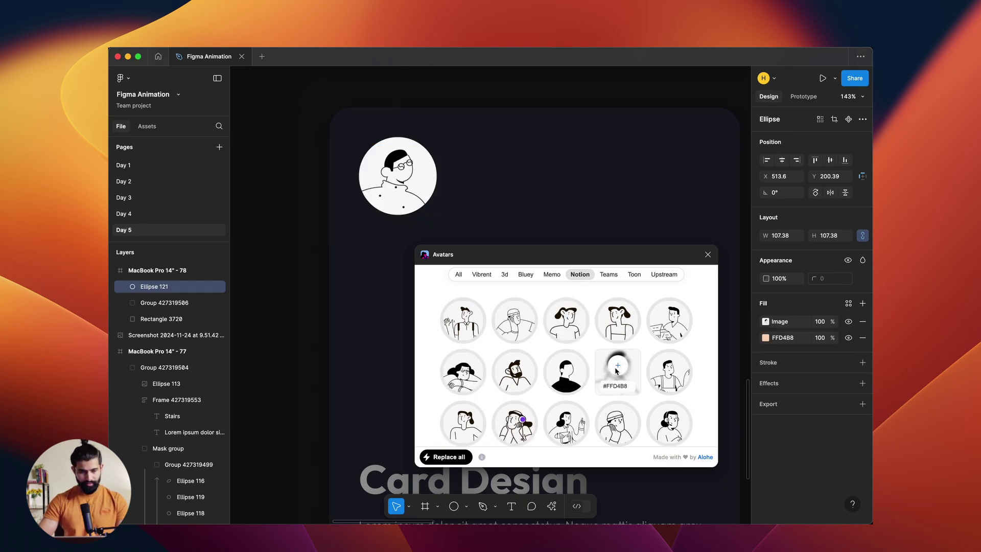
Close the plugin and shrink the avatar to about 76 px
{"action": "left_click", "coordinate": [708, 255]}
{"action": "left_click", "coordinate": [556, 291]}
{"action": "left_click", "coordinate": [381, 179]}
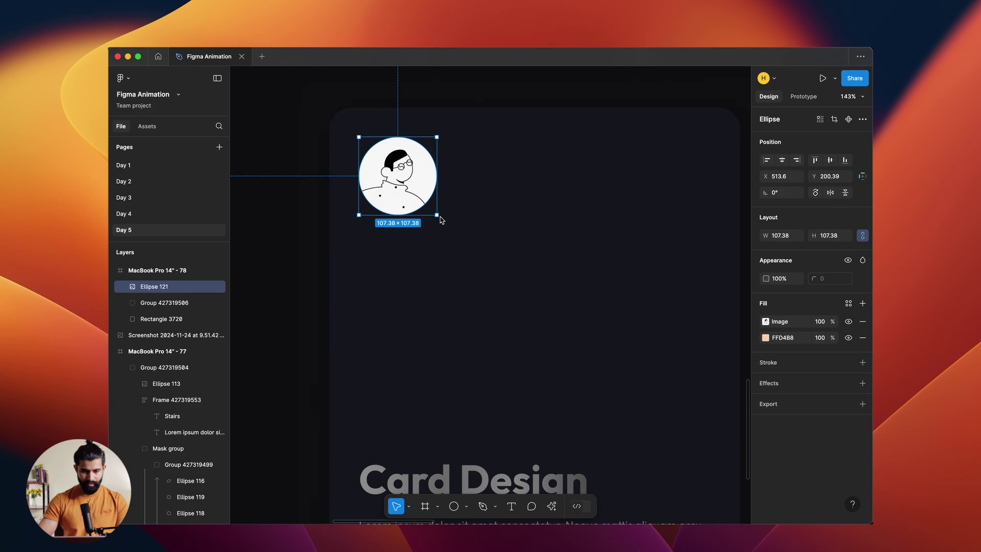
{"action": "left_click_drag", "start_coordinate": [437, 215], "coordinate": [409, 196]}
{"action": "scroll", "coordinate": [409, 196], "scroll_direction": "down", "scroll_amount": 5}
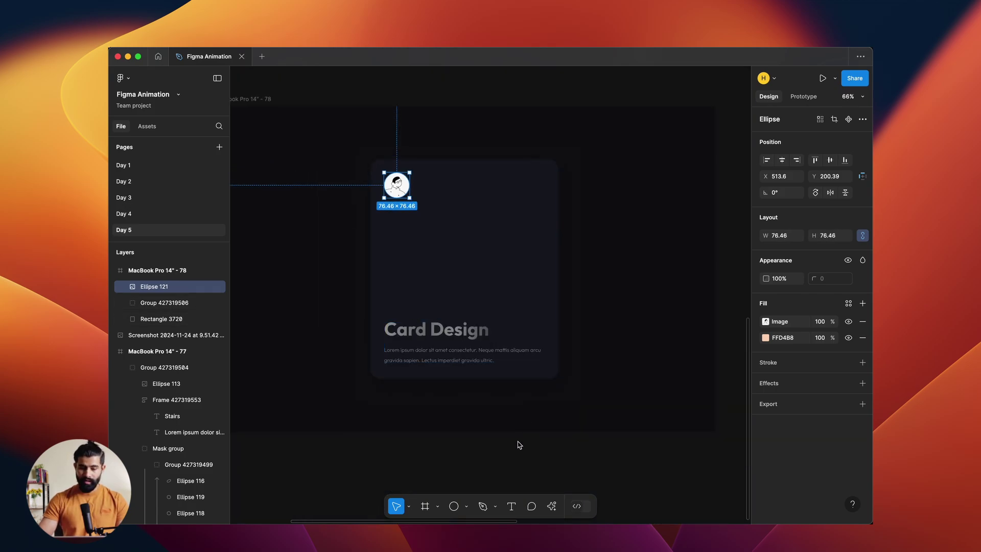
{"action": "left_click", "coordinate": [515, 465]}
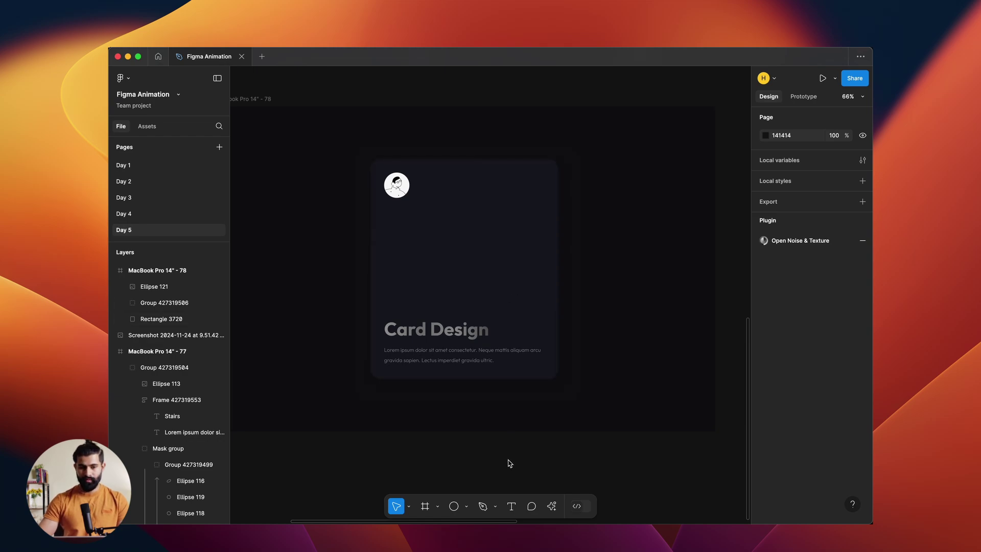
Add an outside stroke to the card and make it a linear gradient
{"action": "left_click", "coordinate": [532, 267]}
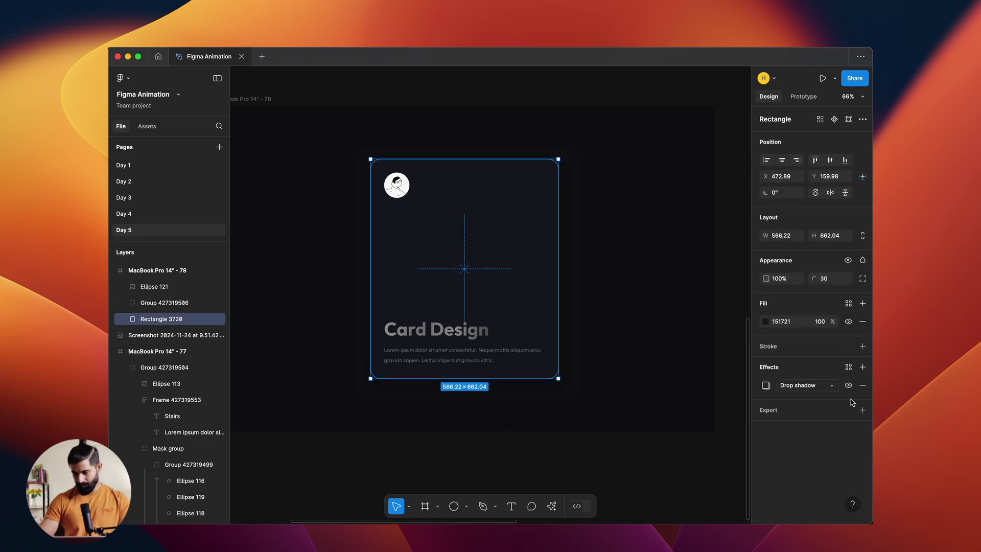
{"action": "left_click", "coordinate": [863, 346]}
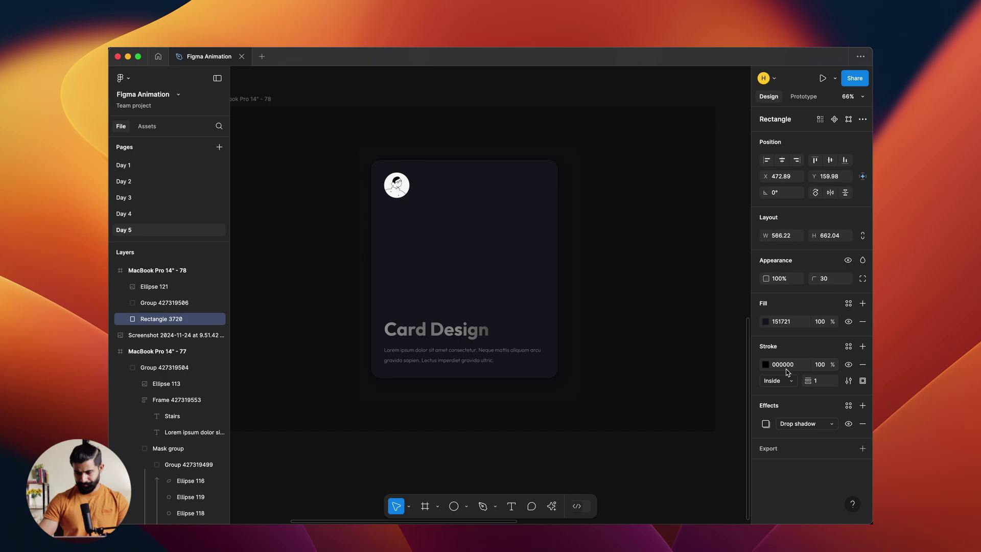
{"action": "left_click", "coordinate": [766, 365]}
{"action": "left_click", "coordinate": [778, 381]}
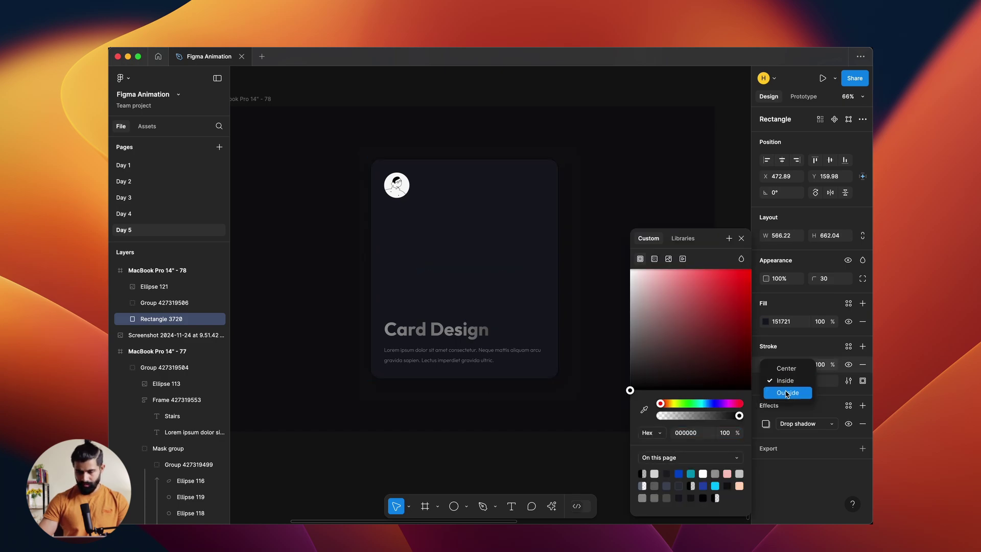
{"action": "left_click", "coordinate": [780, 393]}
{"action": "left_click", "coordinate": [655, 259]}
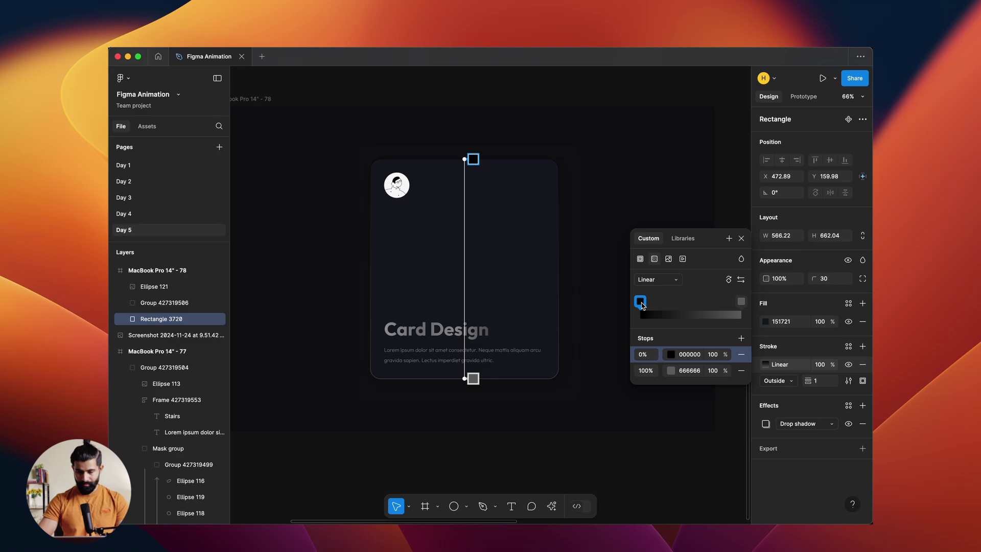
Set the 0% stop to 3F3F3F and angle the gradient from top-left to lower right
{"action": "left_click", "coordinate": [671, 356]}
{"action": "left_click_drag", "start_coordinate": [545, 324], "coordinate": [499, 367]}
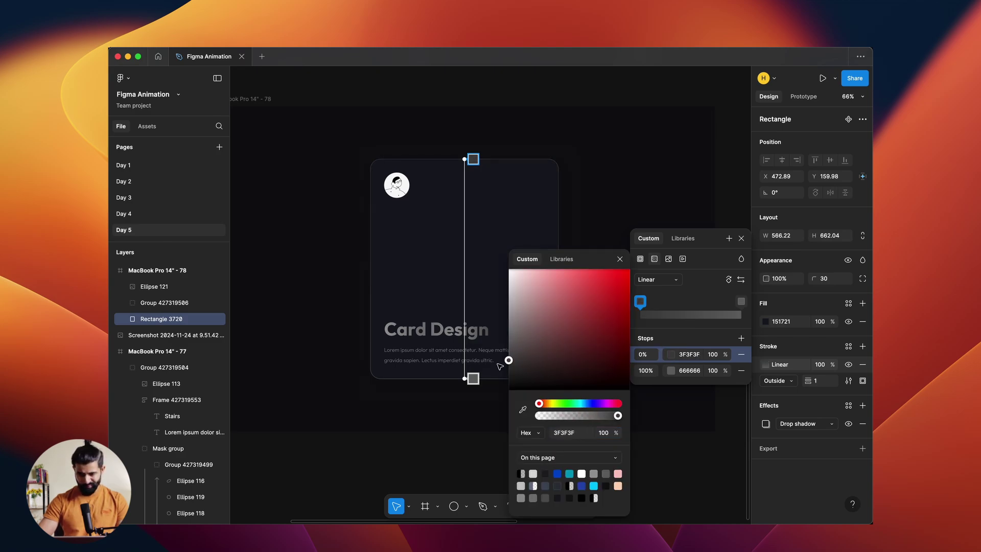
{"action": "left_click_drag", "start_coordinate": [474, 159], "coordinate": [393, 155]}
{"action": "left_click_drag", "start_coordinate": [472, 376], "coordinate": [562, 381]}
Duplicate the card in place and strip the stroke and drop shadow
{"action": "left_click", "coordinate": [407, 451]}
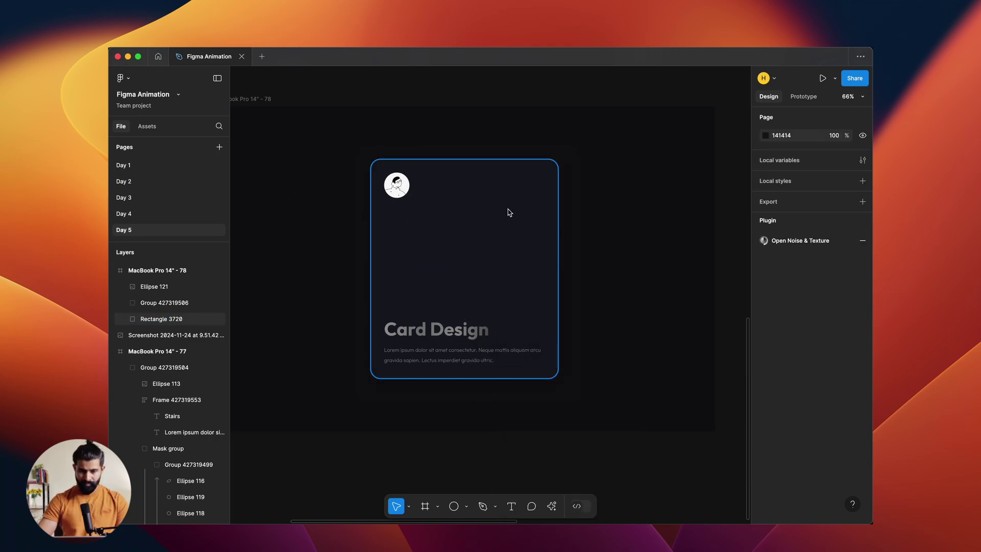
{"action": "left_click", "coordinate": [508, 212]}
{"action": "key", "text": "super+d"}
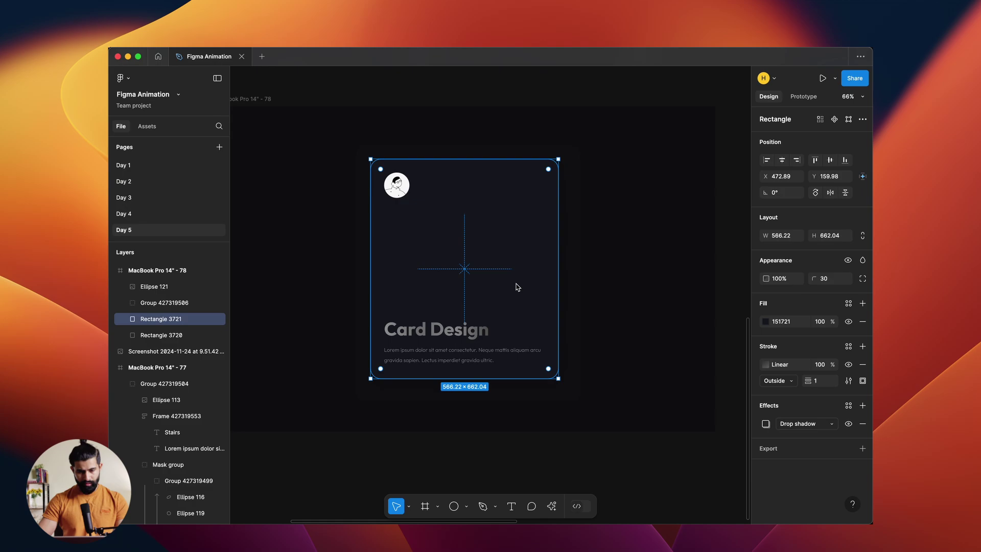
{"action": "left_click", "coordinate": [119, 368]}
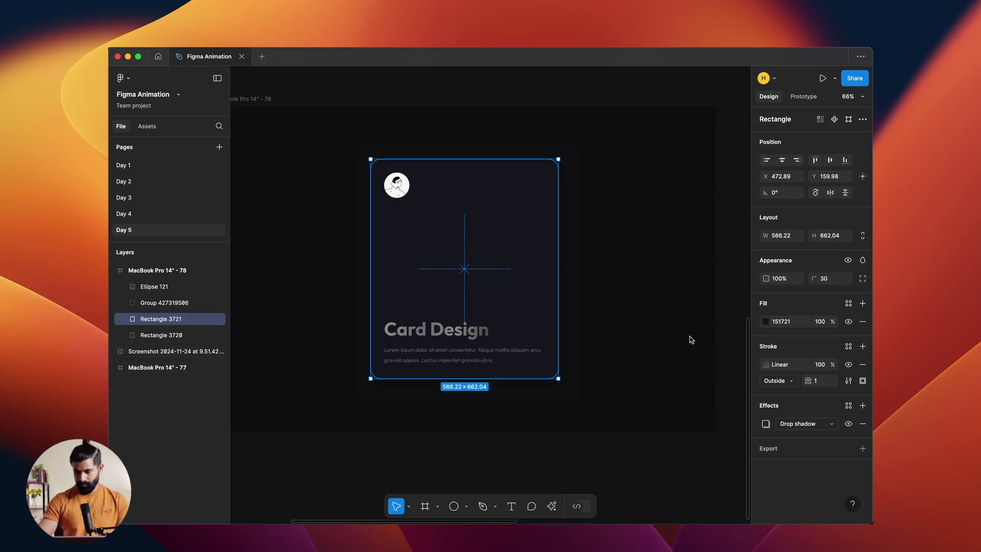
{"action": "left_click", "coordinate": [863, 364]}
{"action": "left_click", "coordinate": [862, 385]}
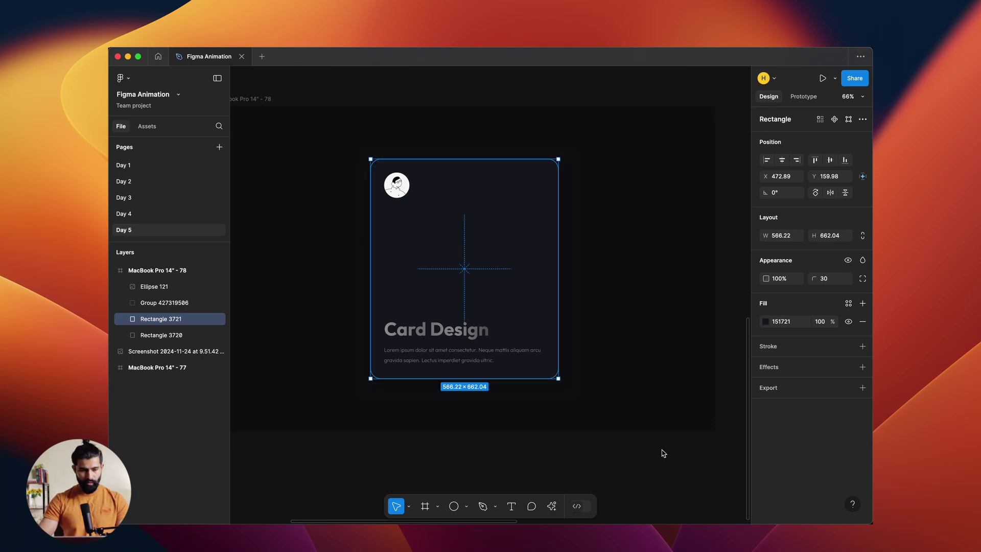
Search quick actions for 'noise' and filter to plugin results
{"action": "left_click", "coordinate": [552, 506]}
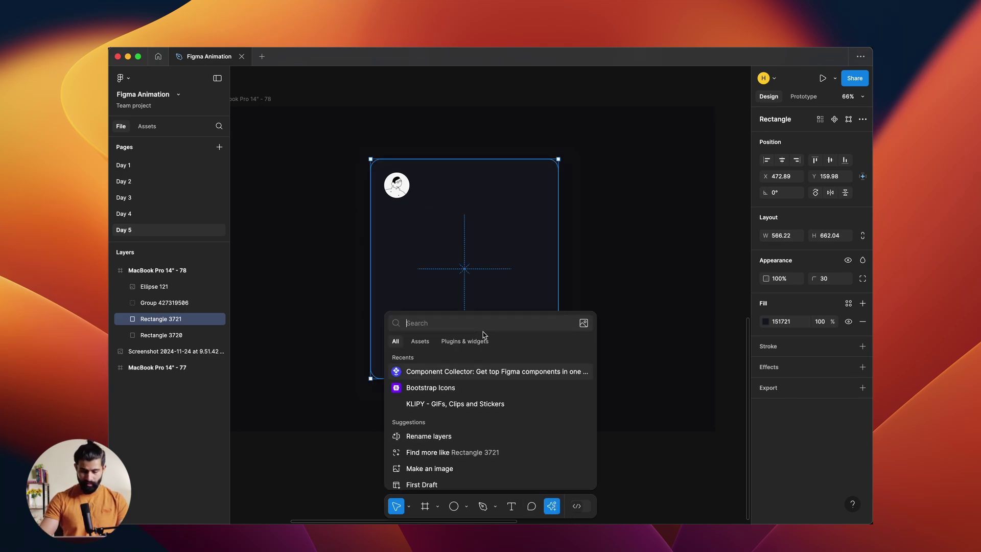
{"action": "type", "text": "noise"}
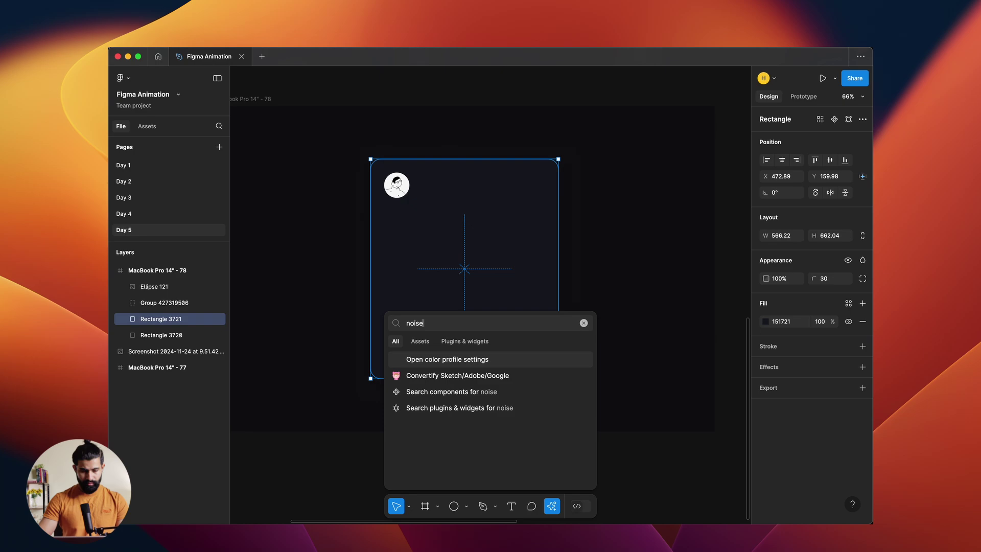
{"action": "left_click", "coordinate": [452, 343]}
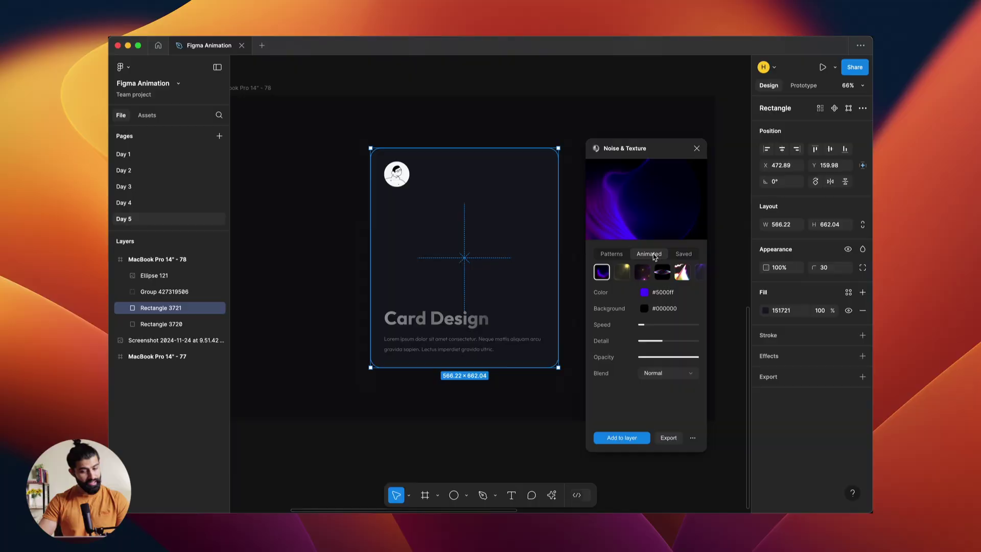
Apply an enlarged white plus-shaped Noise & Texture pattern to the card
{"action": "left_click", "coordinate": [620, 274]}
{"action": "left_click", "coordinate": [603, 276]}
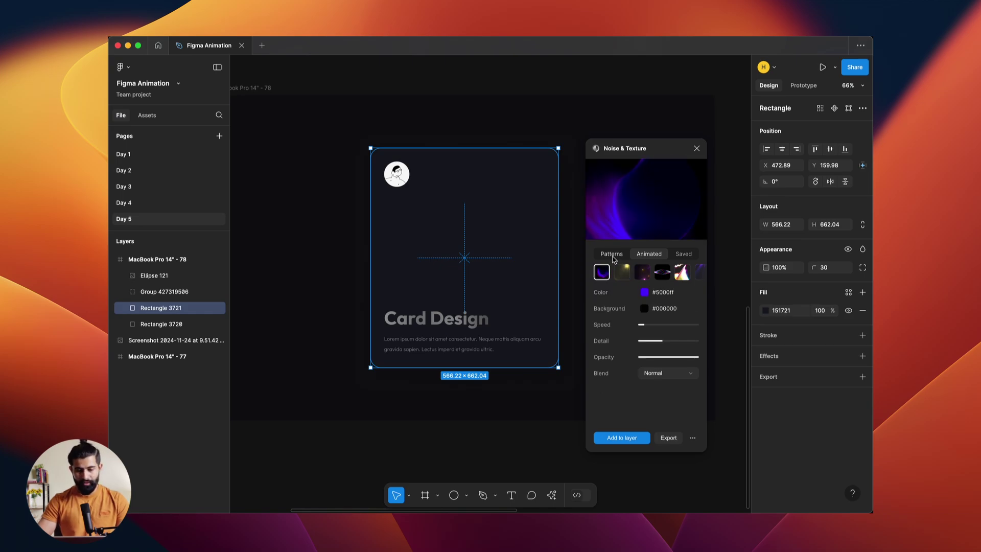
{"action": "left_click", "coordinate": [613, 255]}
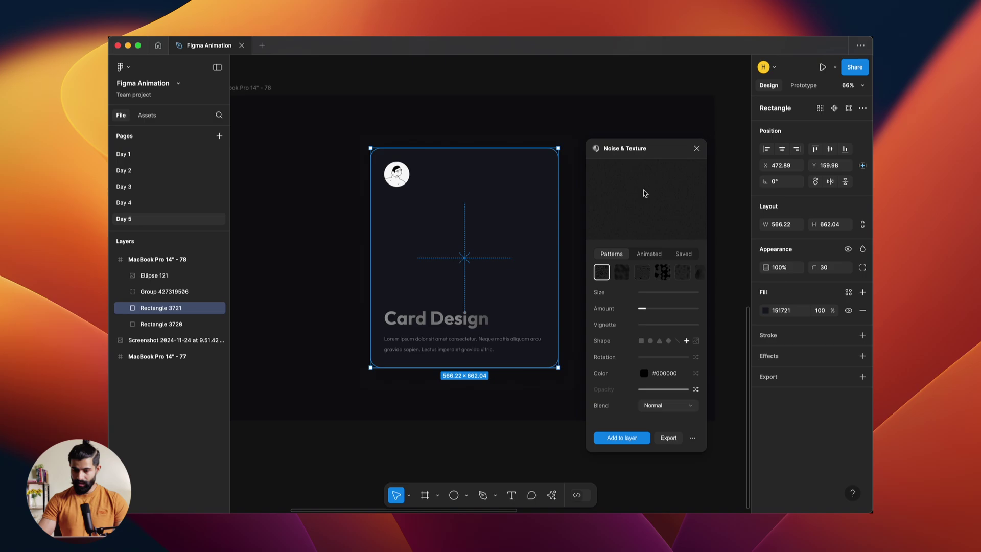
{"action": "left_click_drag", "start_coordinate": [645, 295], "coordinate": [648, 295]}
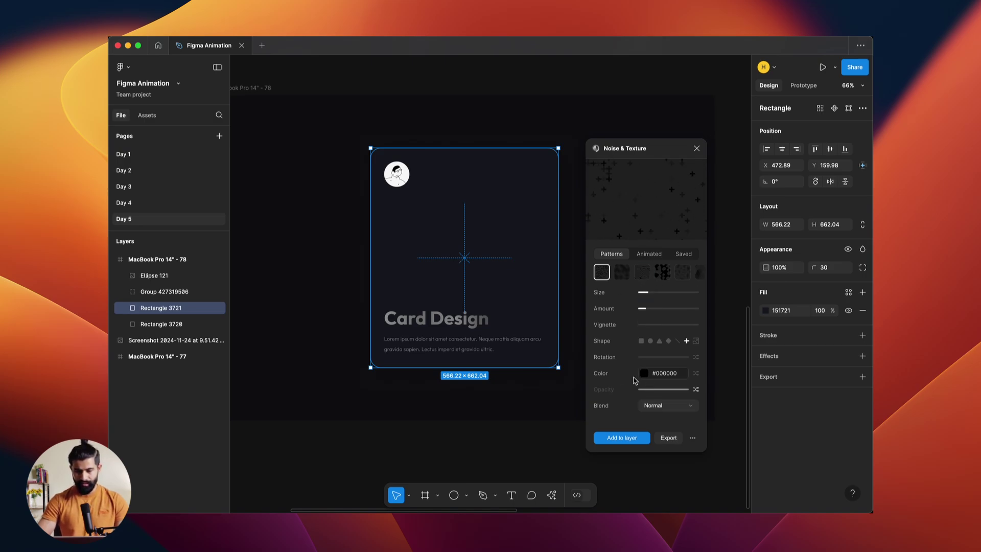
{"action": "left_click", "coordinate": [644, 373]}
{"action": "left_click_drag", "start_coordinate": [639, 322], "coordinate": [581, 242]}
{"action": "left_click_drag", "start_coordinate": [645, 309], "coordinate": [691, 317]}
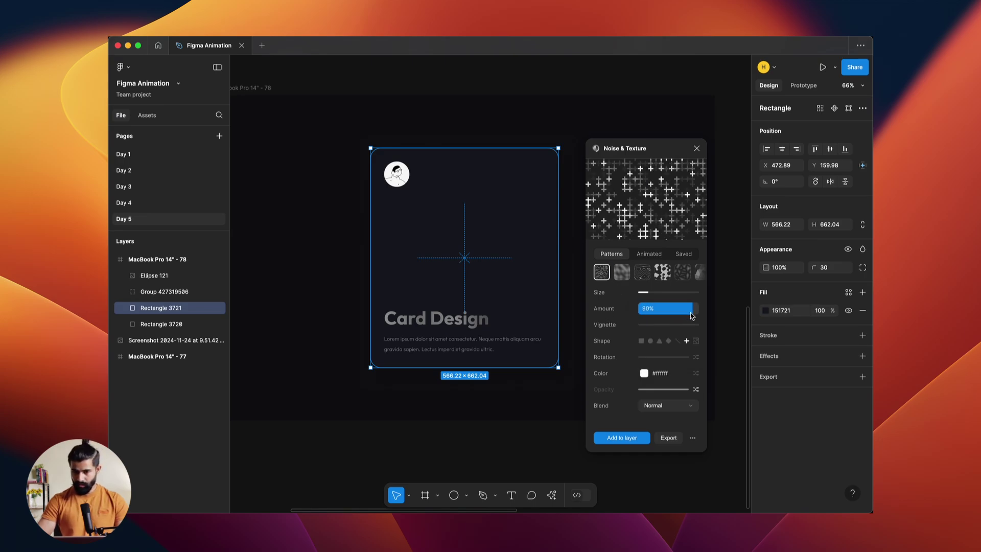
{"action": "left_click", "coordinate": [625, 438]}
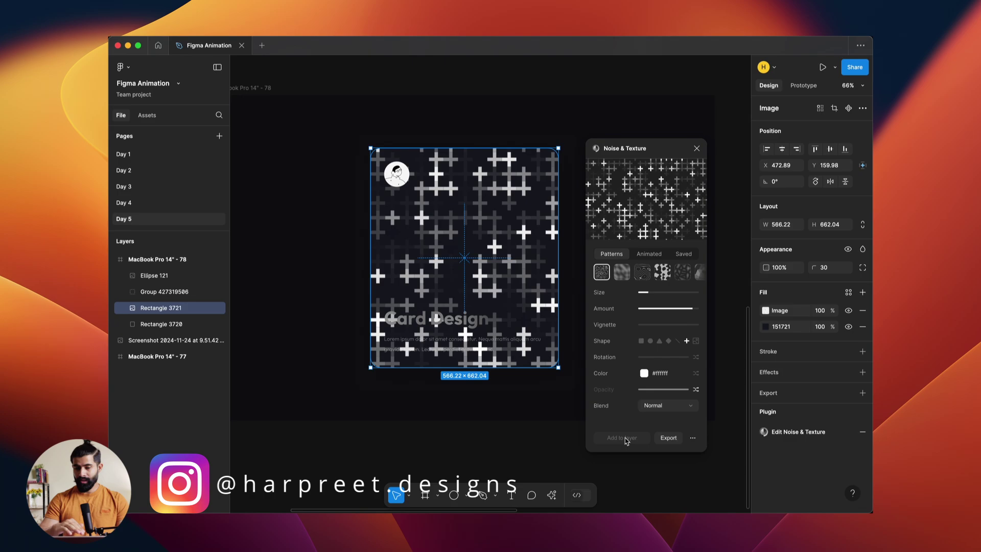
Reselect the textured card and relaunch the Noise & Texture plugin
{"action": "left_click", "coordinate": [697, 149]}
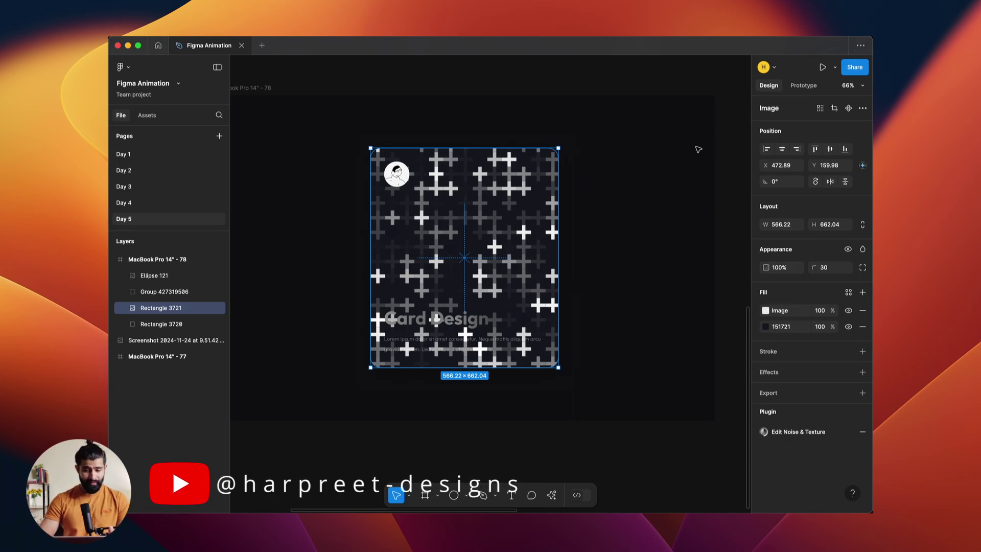
{"action": "left_click", "coordinate": [511, 417]}
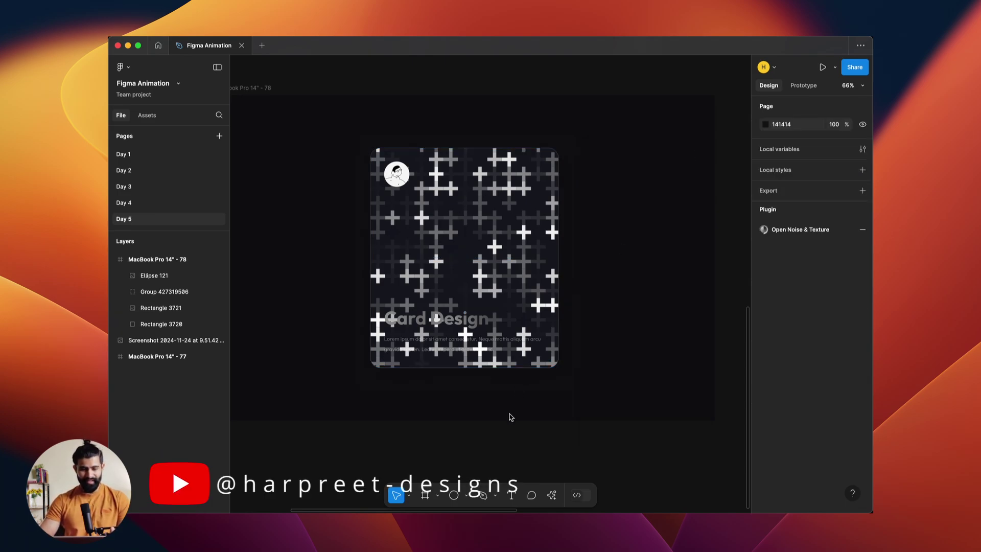
{"action": "left_click", "coordinate": [504, 234]}
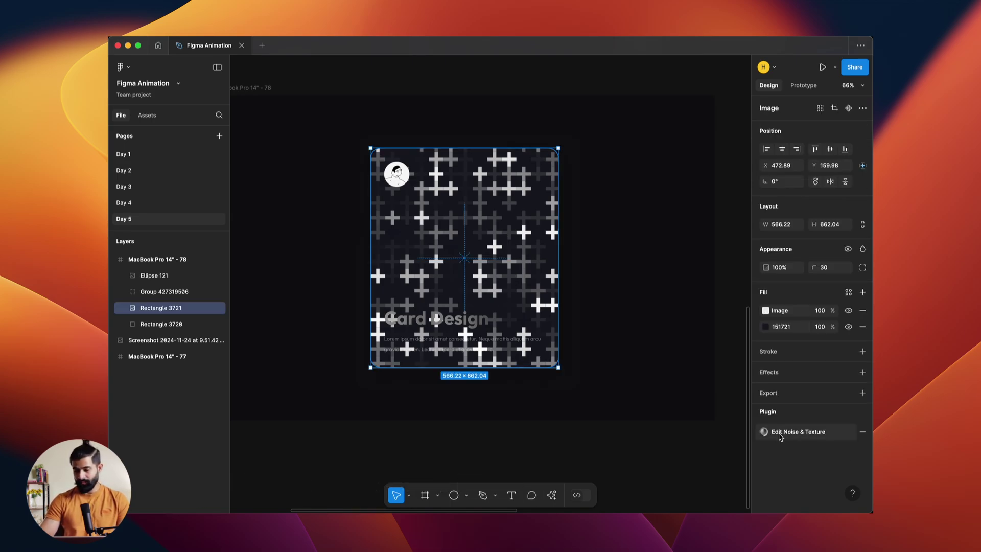
{"action": "left_click", "coordinate": [552, 495]}
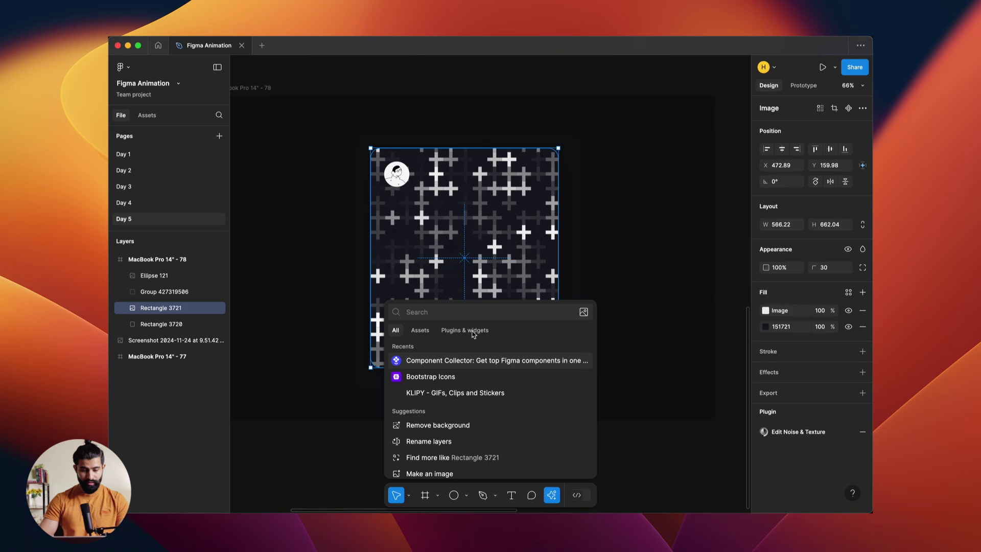
{"action": "type", "text": "noise"}
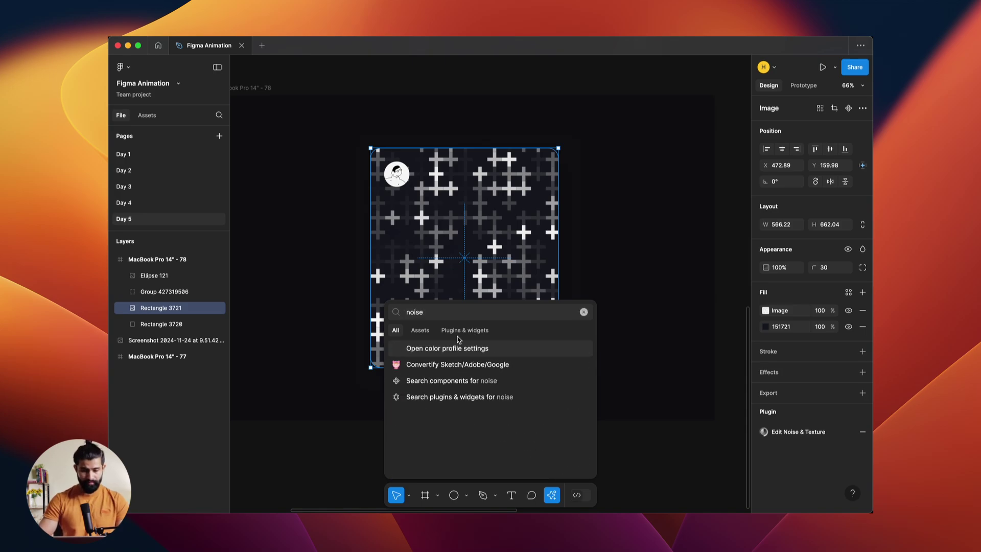
{"action": "left_click", "coordinate": [460, 331]}
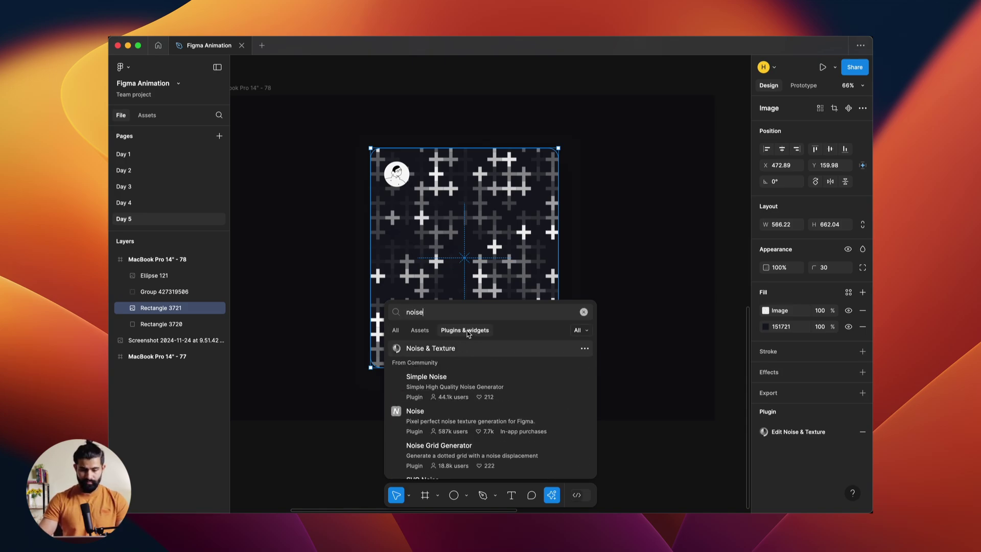
{"action": "left_click", "coordinate": [433, 349]}
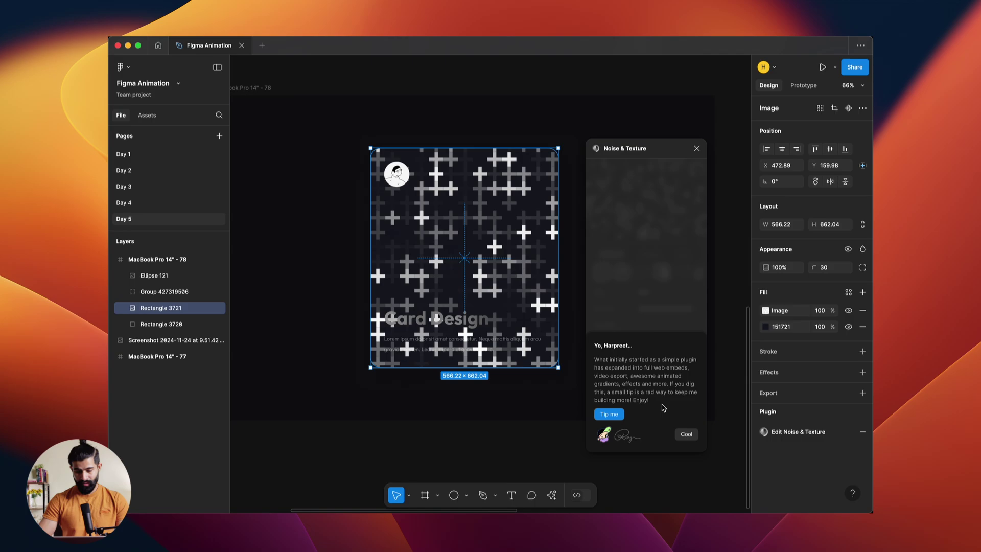
{"action": "left_click", "coordinate": [687, 434]}
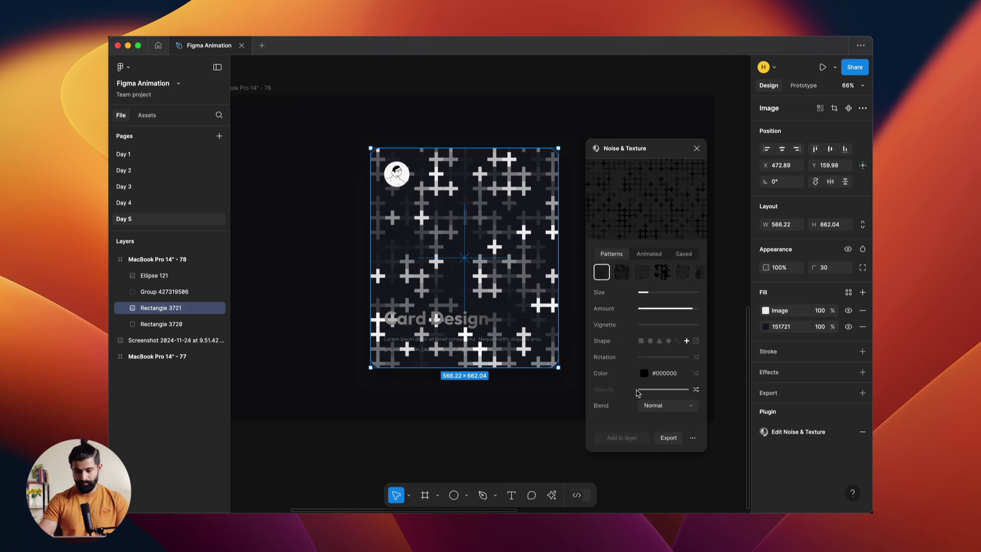
Shrink the noise pattern to 6px and set its colour to white
{"action": "left_click", "coordinate": [645, 298]}
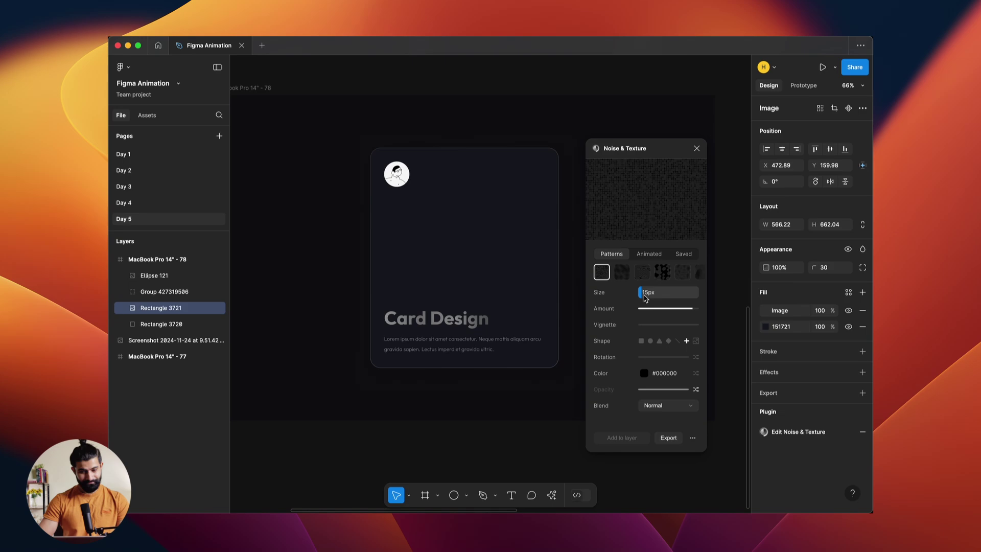
{"action": "left_click", "coordinate": [644, 373]}
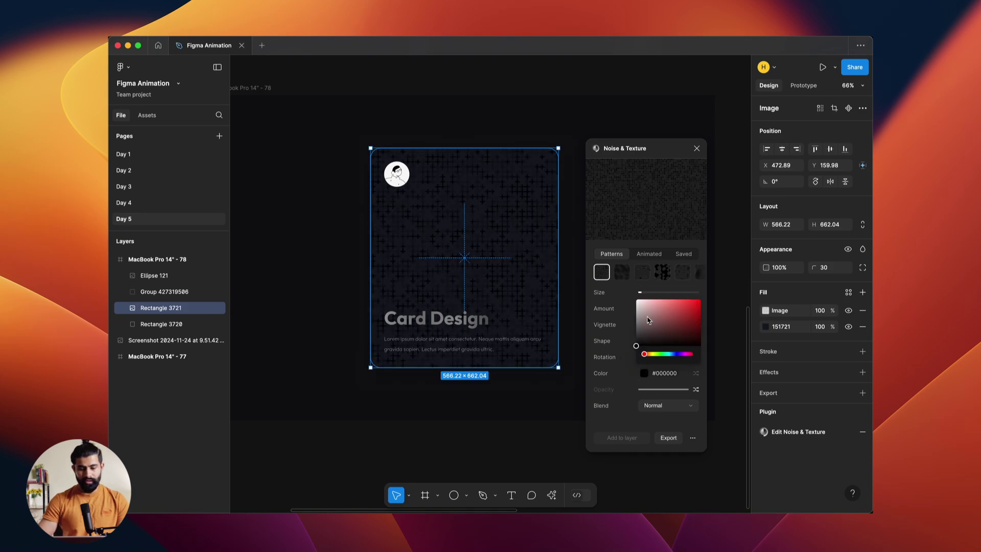
{"action": "left_click_drag", "start_coordinate": [638, 344], "coordinate": [606, 267]}
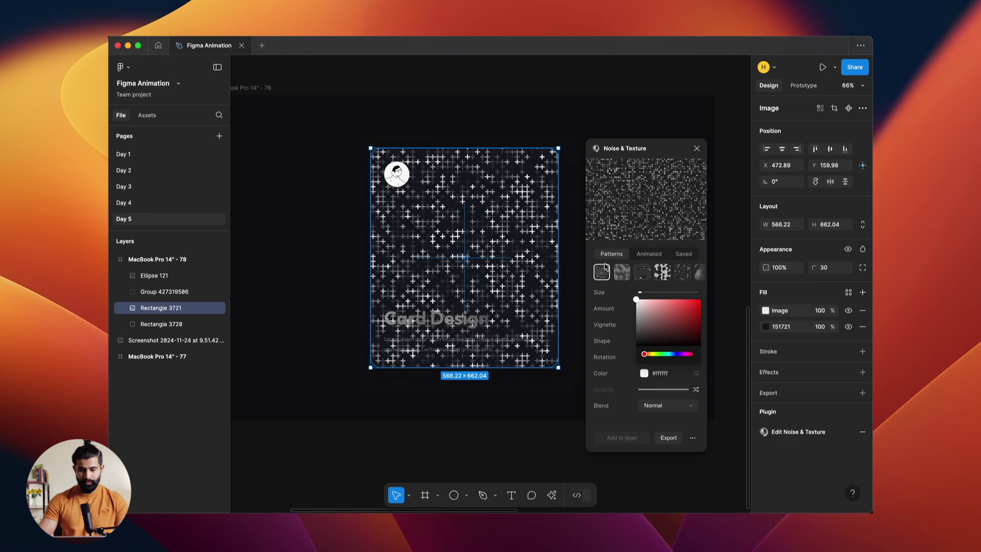
{"action": "left_click", "coordinate": [616, 296]}
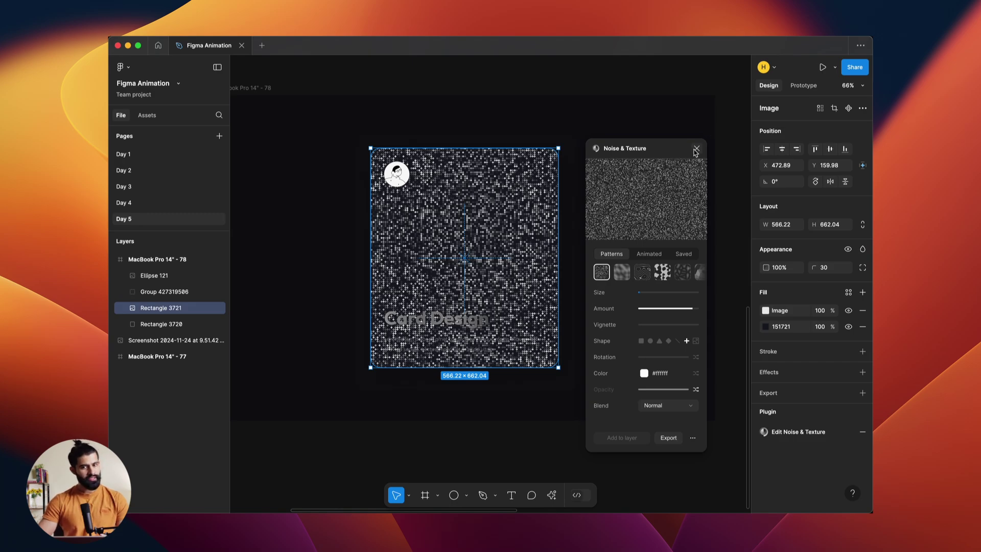
Duplicate the noise-textured card, then mask Rectangle 3722 with Rectangle 3721 in a Mask group
{"action": "left_click", "coordinate": [696, 149]}
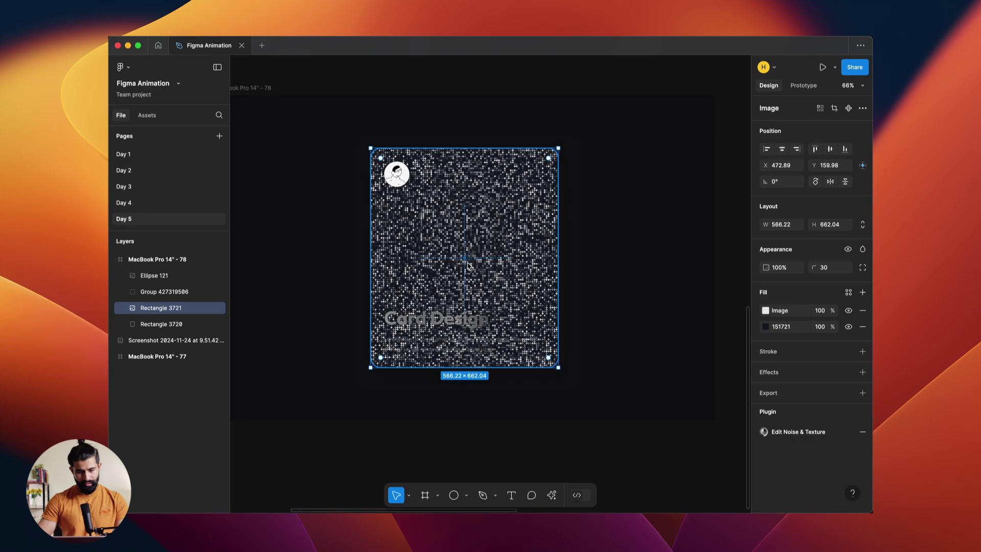
{"action": "key", "text": "super+d"}
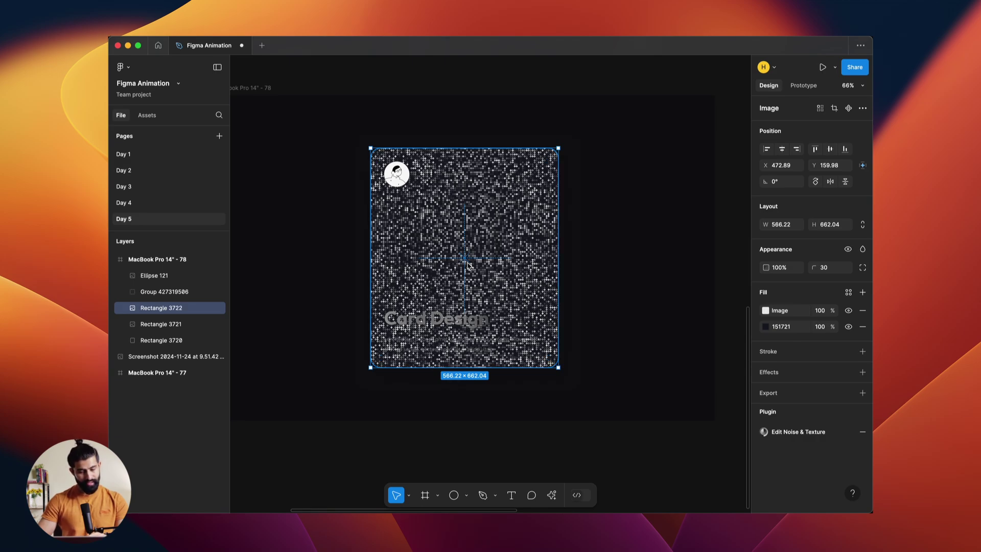
{"action": "left_click", "coordinate": [142, 325]}
{"action": "left_click", "coordinate": [153, 307], "text": "shift"}
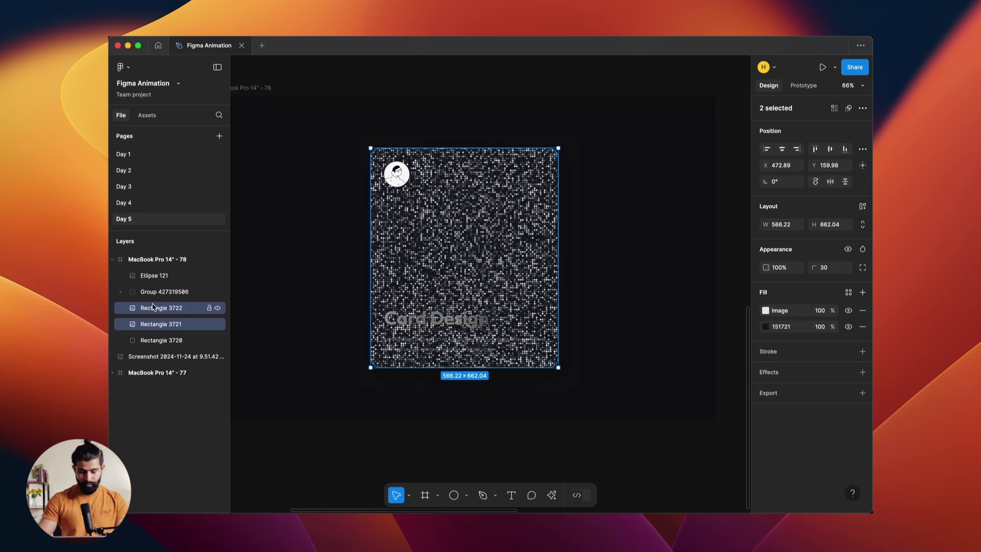
{"action": "key", "text": "ctrl+super+m"}
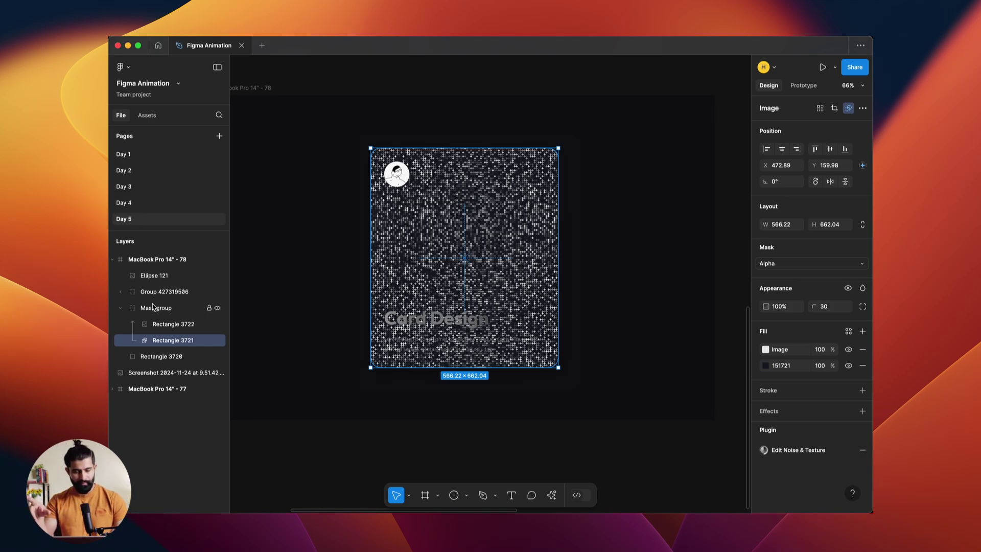
{"action": "right_click", "coordinate": [177, 342]}
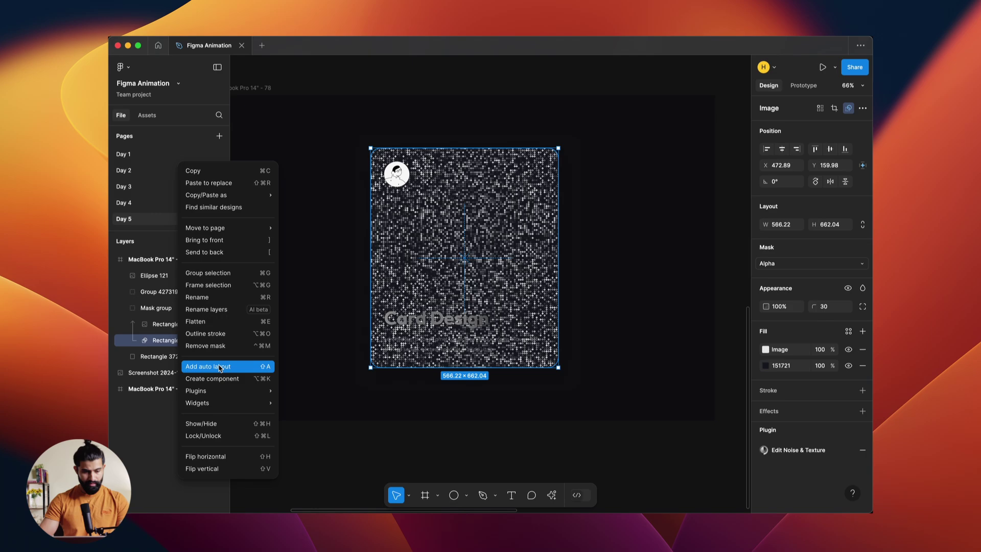
Replace mask Rectangle 3721's 151721 fill with a linear gradient whose end stop is 0% opacity
{"action": "left_click", "coordinate": [161, 347]}
{"action": "left_click", "coordinate": [172, 329]}
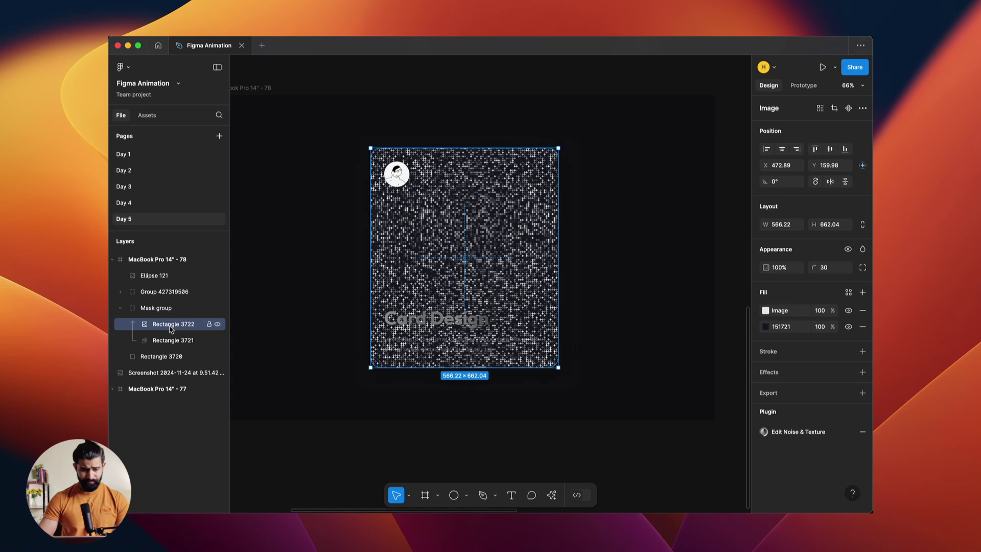
{"action": "left_click", "coordinate": [169, 340]}
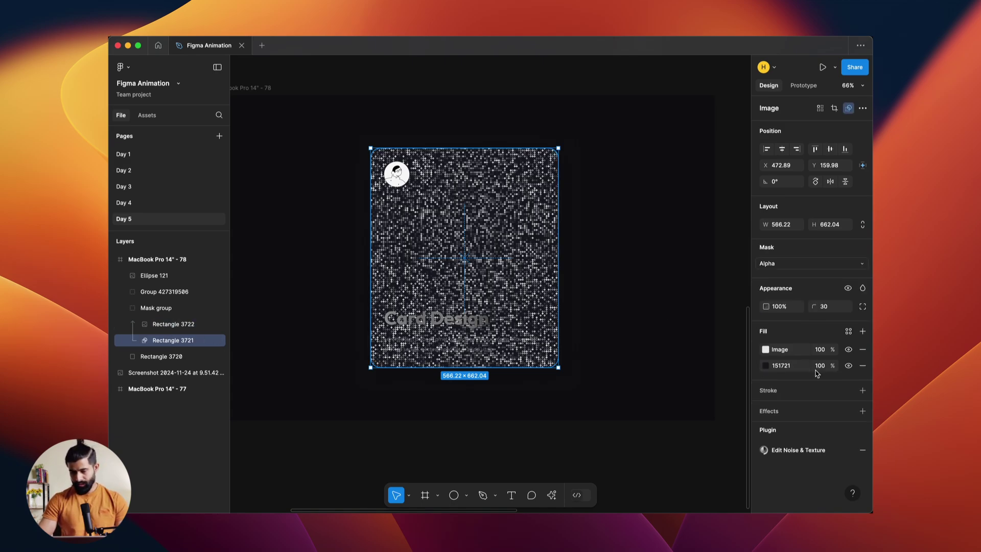
{"action": "left_click", "coordinate": [863, 365]}
{"action": "left_click", "coordinate": [862, 332]}
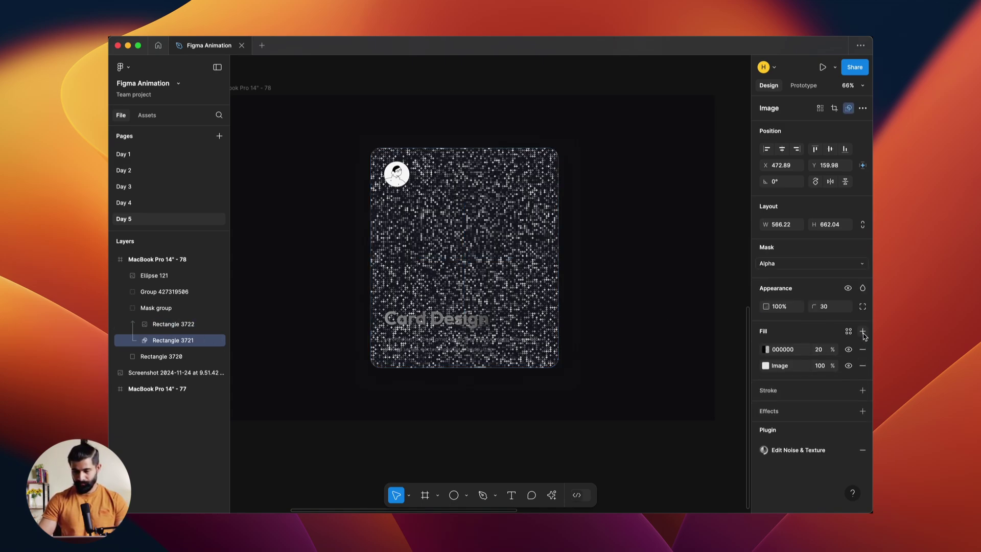
{"action": "left_click", "coordinate": [765, 350]}
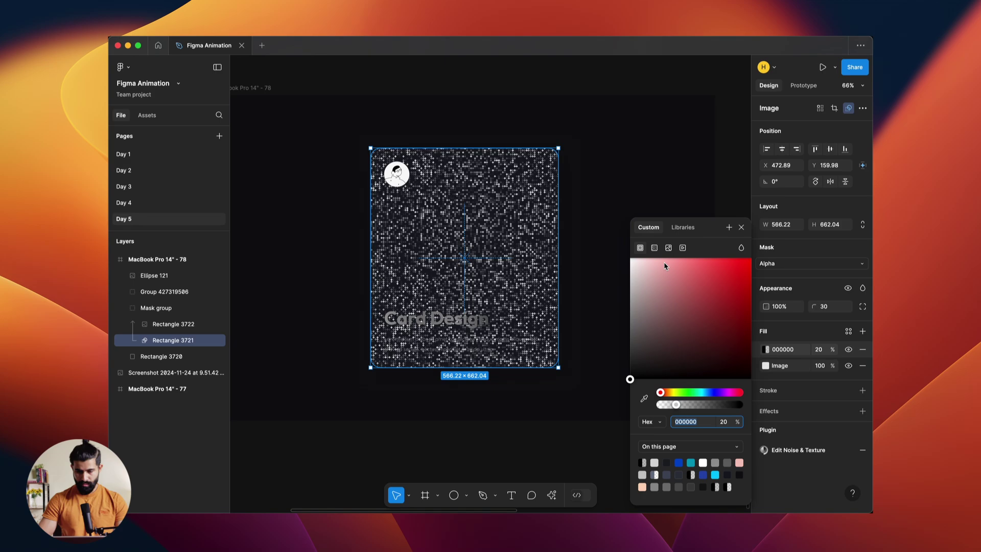
{"action": "left_click", "coordinate": [654, 248]}
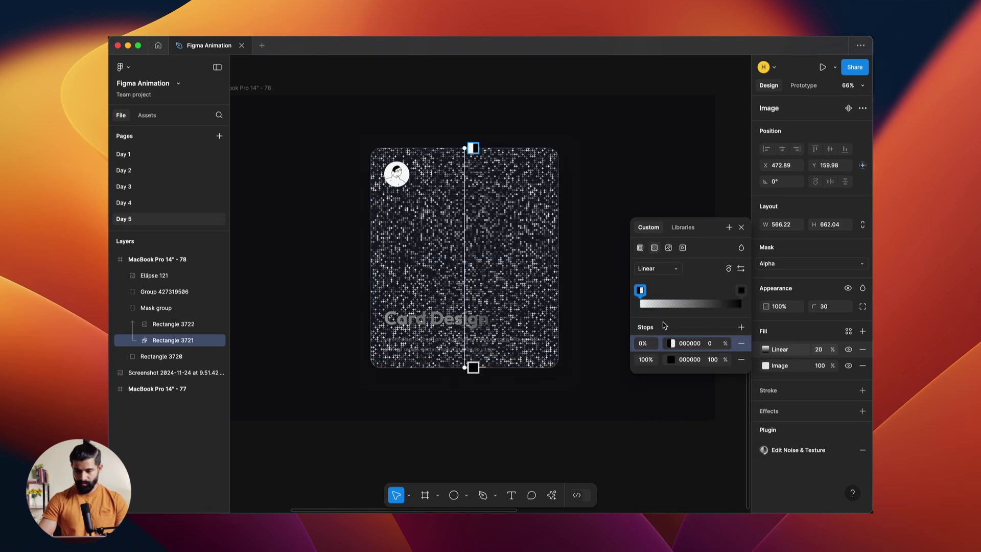
{"action": "left_click", "coordinate": [741, 290]}
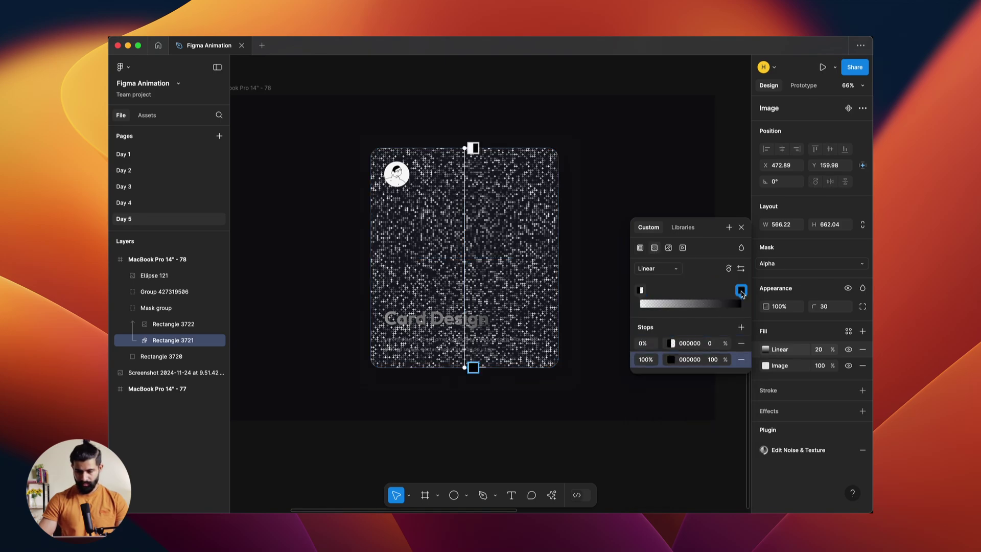
{"action": "left_click", "coordinate": [712, 361]}
{"action": "type", "text": "0"}
{"action": "key", "text": "Return"}
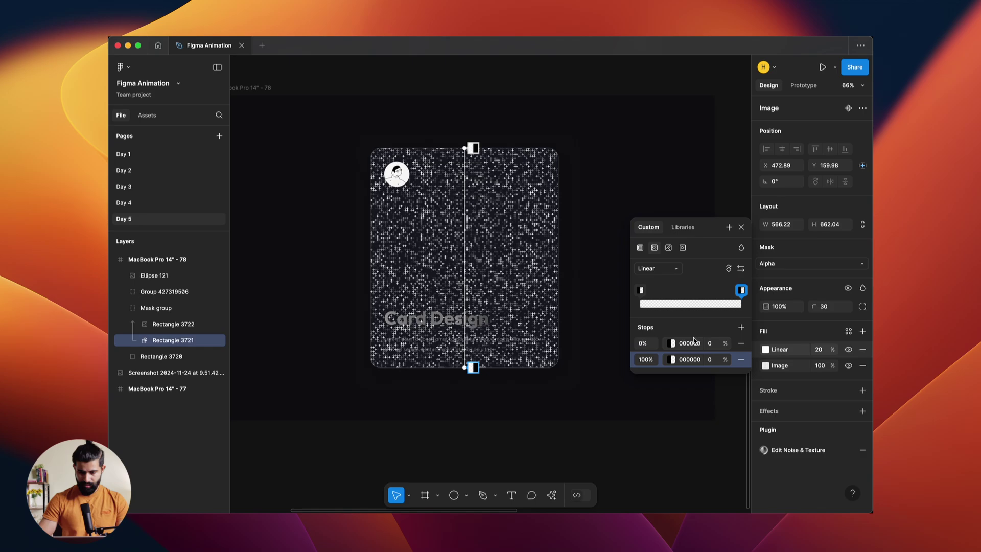
{"action": "key", "text": "Escape"}
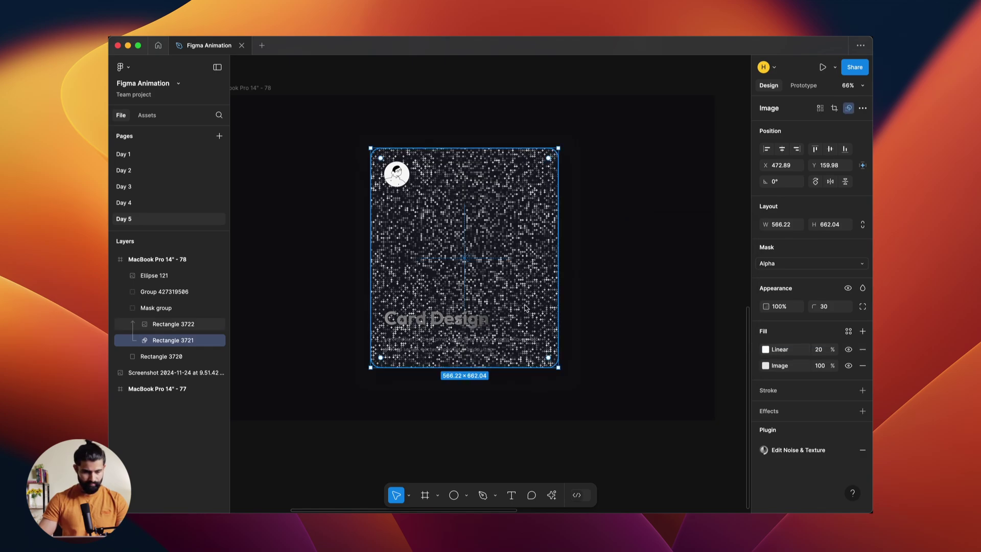
Remove the Image fill, make the top stop 100%, and end the fade above the Card Design title
{"action": "left_click", "coordinate": [766, 350]}
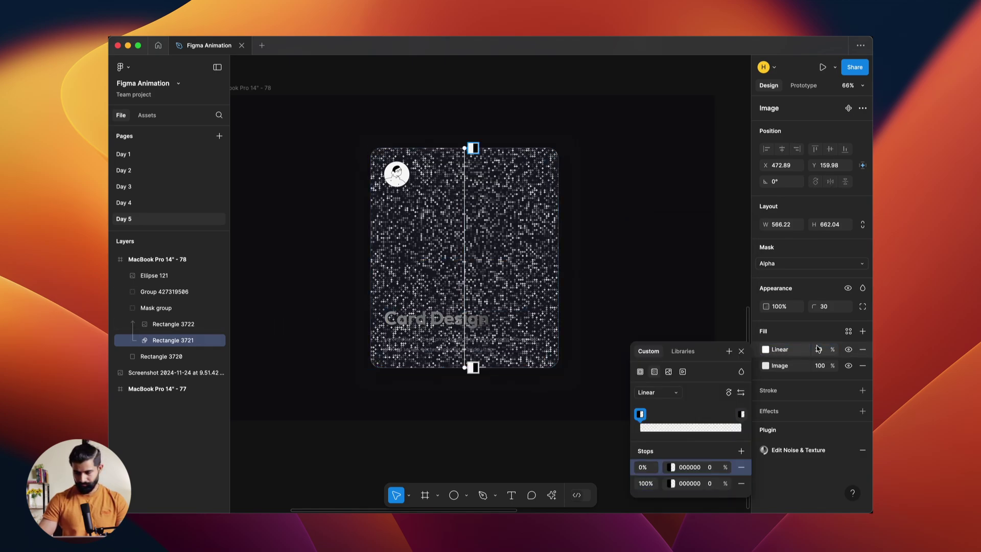
{"action": "left_click", "coordinate": [821, 350]}
{"action": "type", "text": "100"}
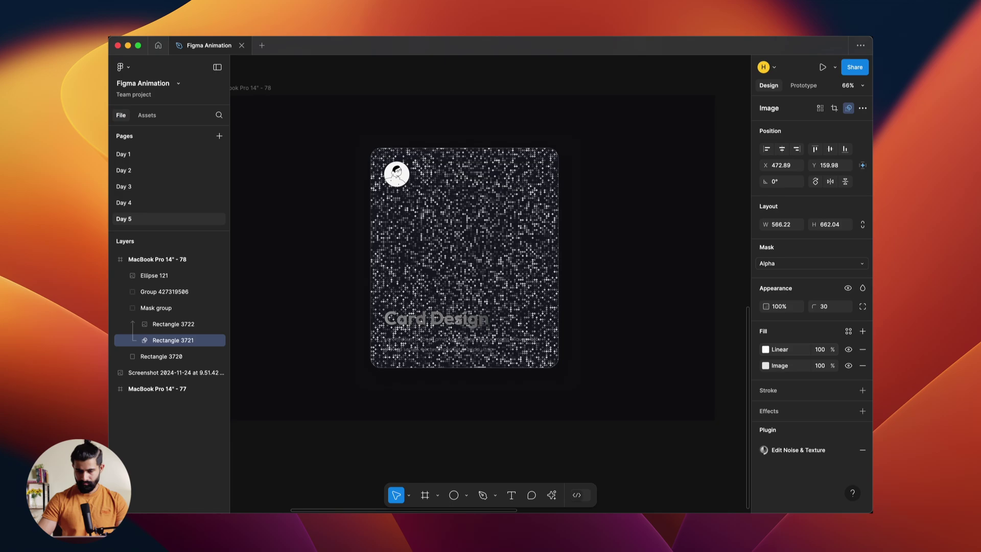
{"action": "left_click", "coordinate": [766, 350]}
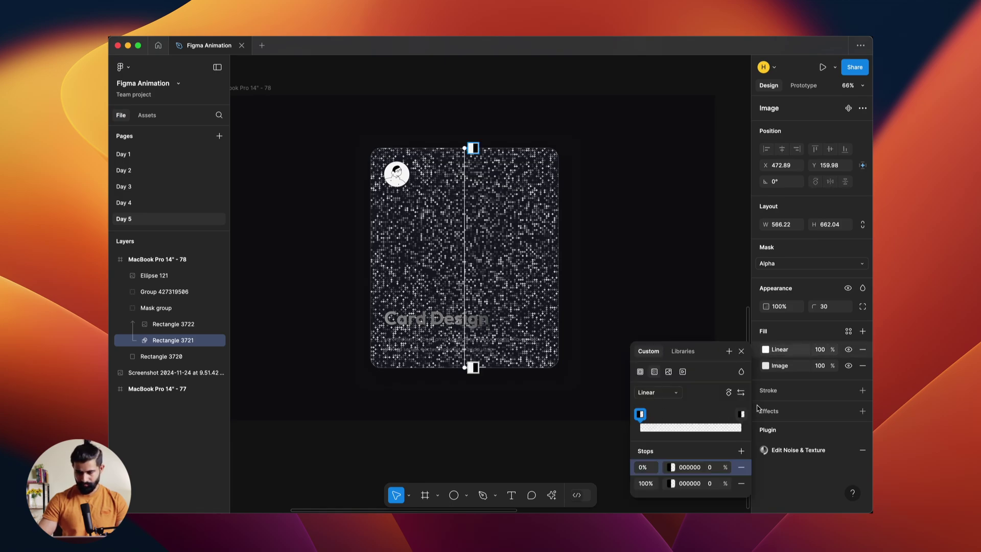
{"action": "left_click", "coordinate": [862, 366]}
{"action": "left_click", "coordinate": [769, 350]}
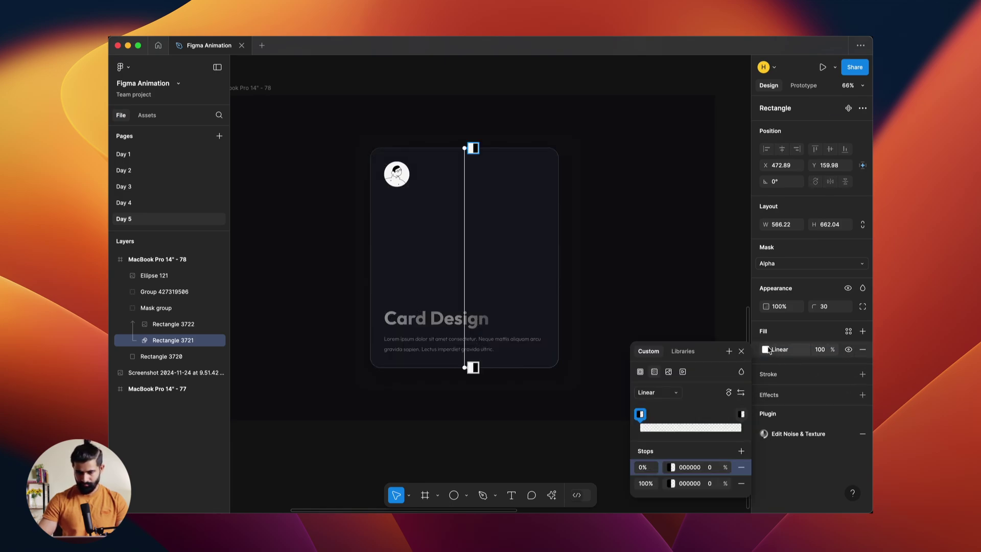
{"action": "left_click", "coordinate": [711, 467]}
{"action": "type", "text": "100"}
{"action": "key", "text": "Return"}
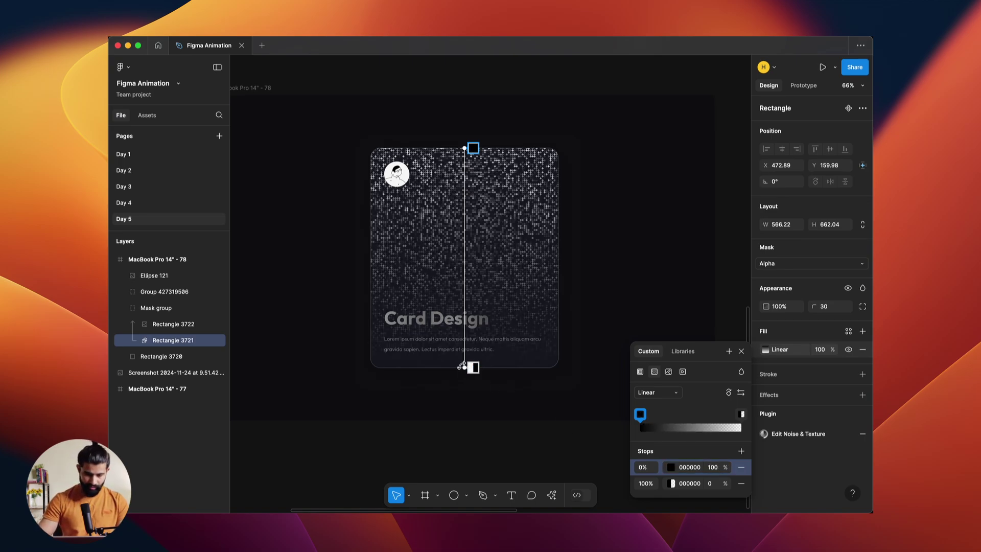
{"action": "left_click_drag", "start_coordinate": [465, 369], "coordinate": [464, 324]}
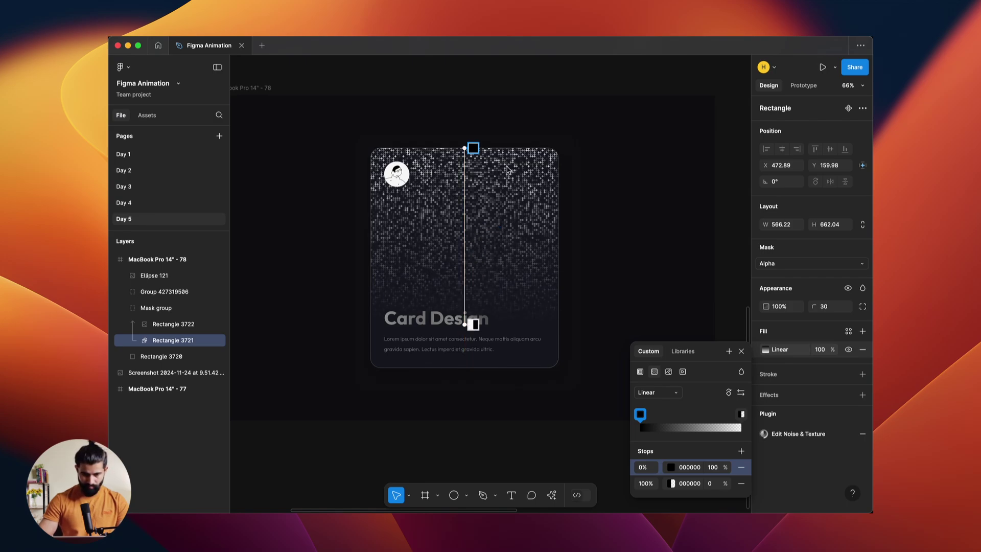
{"action": "left_click_drag", "start_coordinate": [466, 149], "coordinate": [466, 166]}
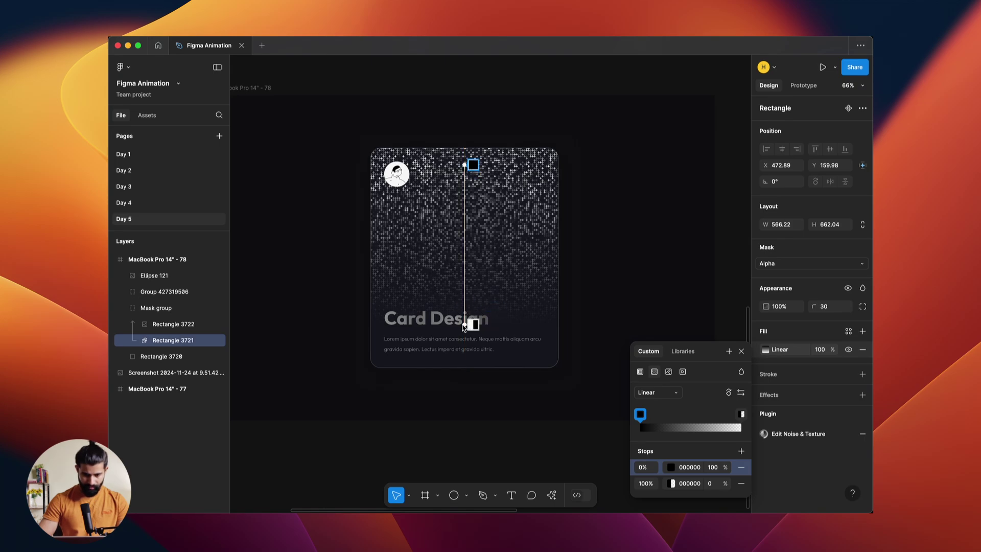
{"action": "left_click", "coordinate": [468, 415]}
Put the noise image layer Rectangle 3722 into its own group
{"action": "left_click", "coordinate": [150, 326]}
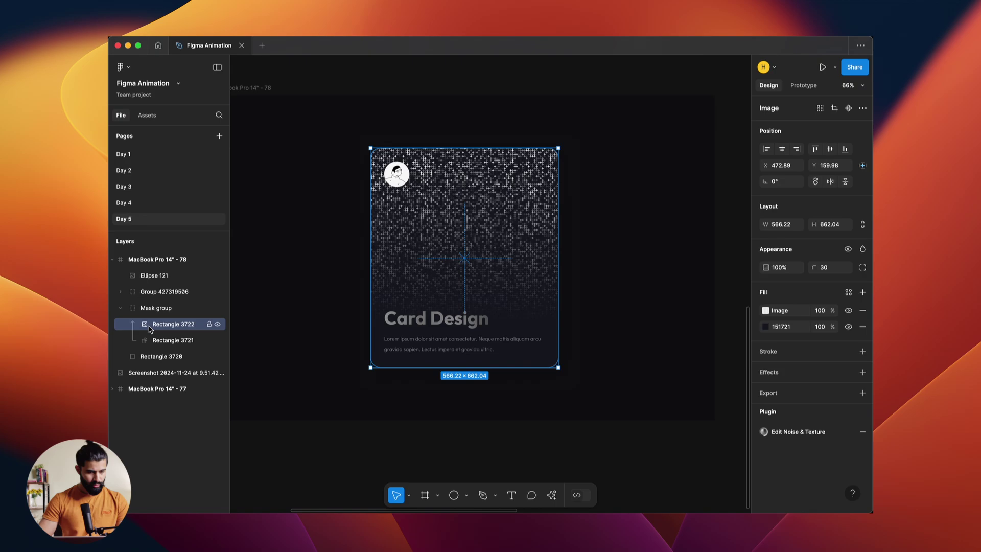
{"action": "key", "text": "super+d"}
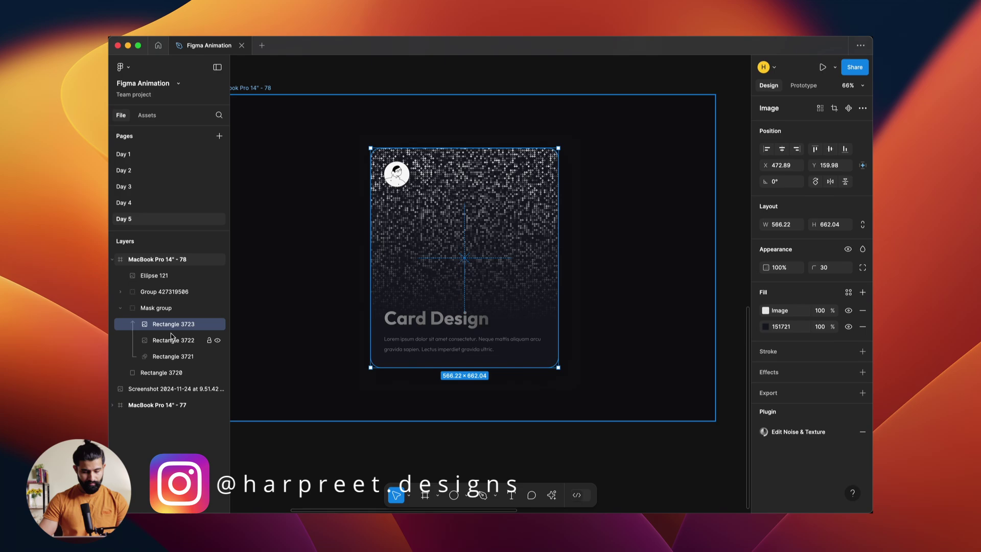
{"action": "key", "text": "Delete"}
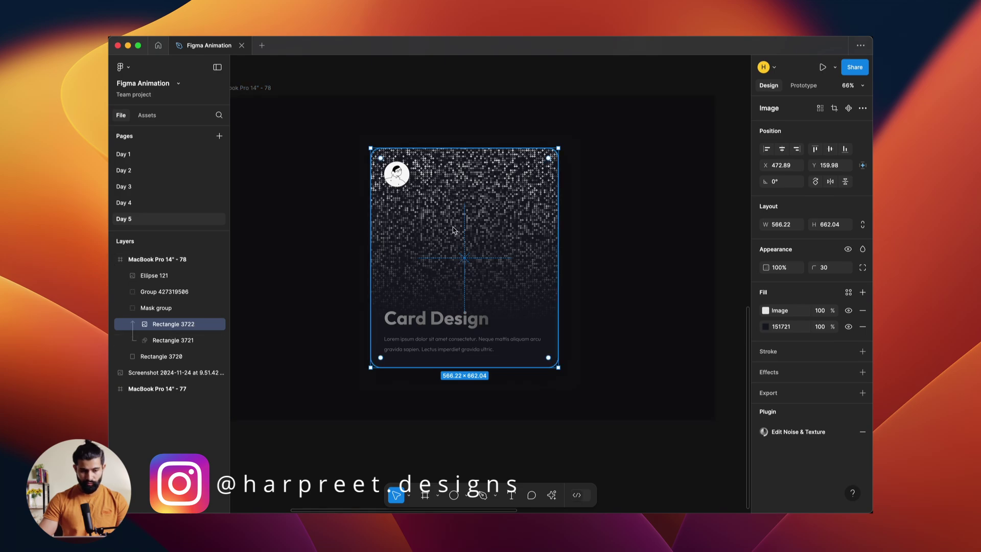
{"action": "left_click", "coordinate": [173, 340]}
{"action": "left_click", "coordinate": [172, 329]}
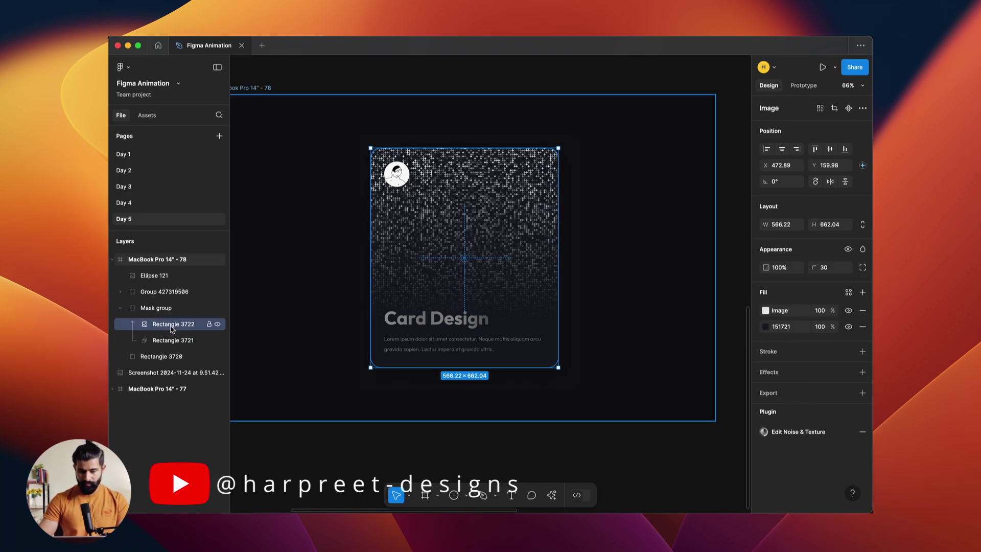
{"action": "key", "text": "super+g"}
{"action": "left_click", "coordinate": [132, 326]}
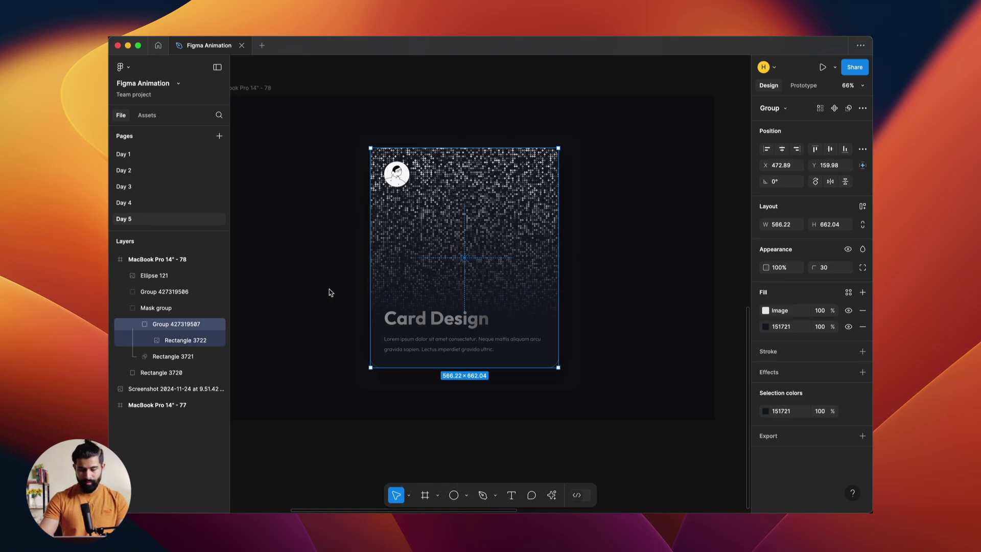
Draw grey circle Ellipse 122, move it into the Mask group at the card's upper centre
{"action": "key", "text": "o"}
{"action": "left_click_drag", "start_coordinate": [492, 196], "coordinate": [568, 275]}
{"action": "left_click_drag", "start_coordinate": [161, 279], "coordinate": [165, 349]}
{"action": "left_click_drag", "start_coordinate": [524, 230], "coordinate": [497, 219]}
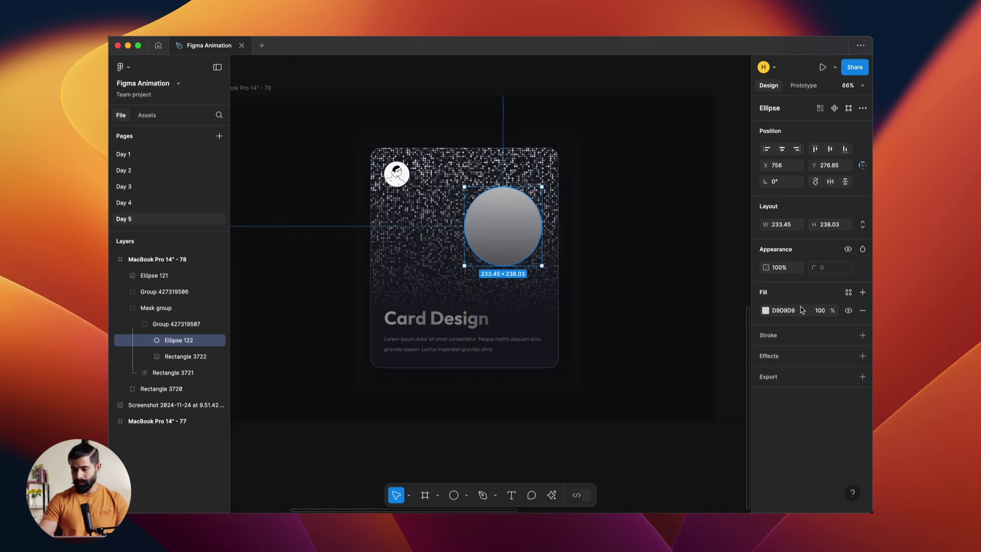
Give Ellipse 122 a Layer blur effect of 100
{"action": "left_click", "coordinate": [863, 357]}
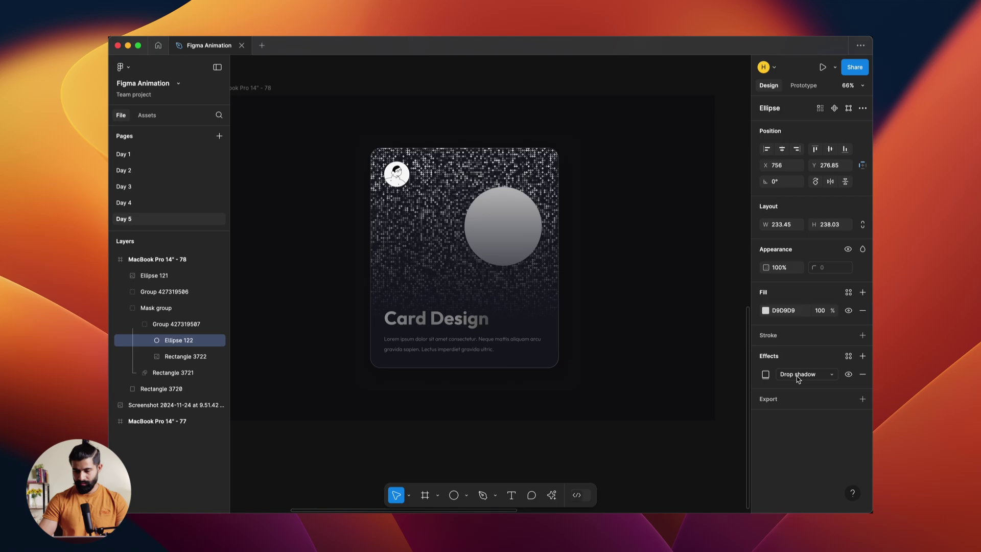
{"action": "left_click", "coordinate": [797, 377]}
{"action": "left_click", "coordinate": [804, 387]}
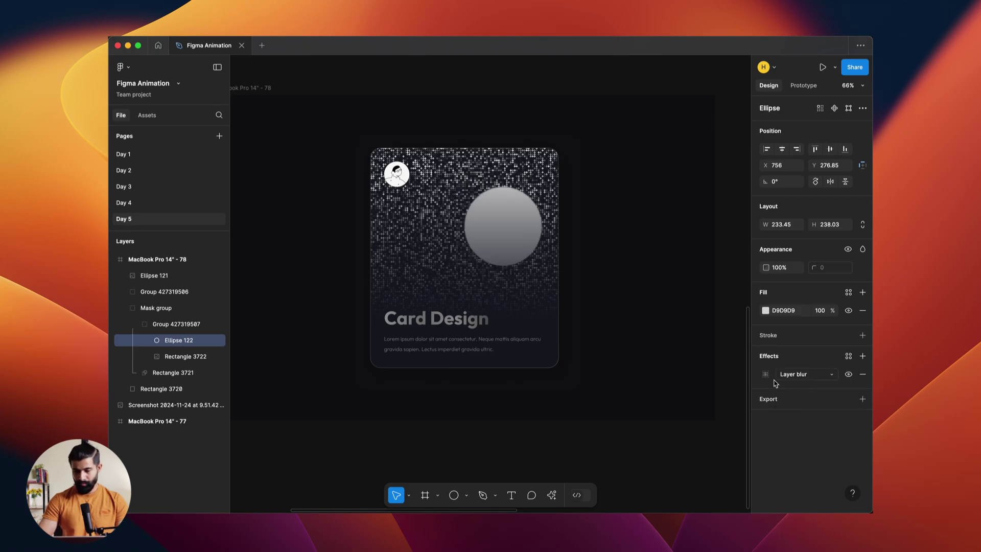
{"action": "left_click", "coordinate": [765, 374]}
{"action": "type", "text": "70"}
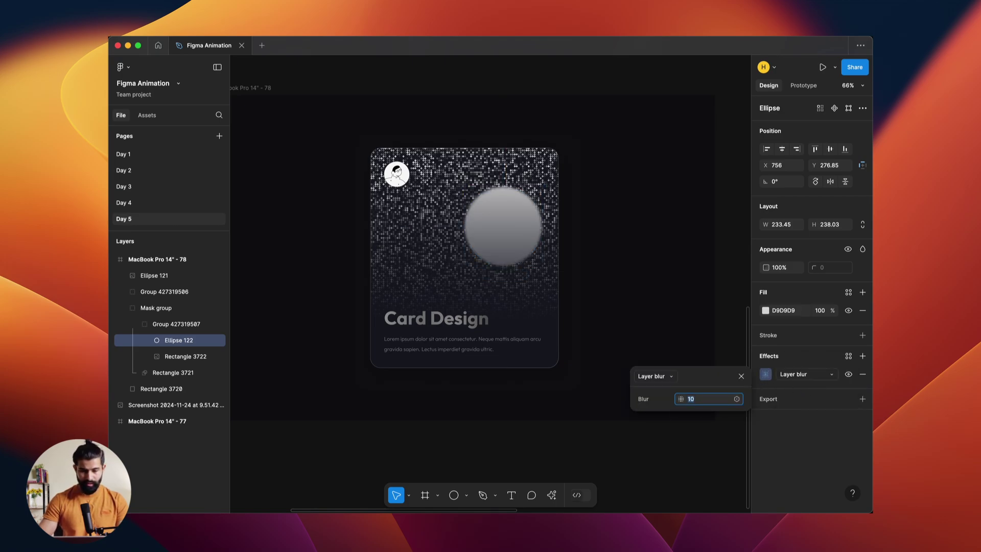
{"action": "key", "text": "Return"}
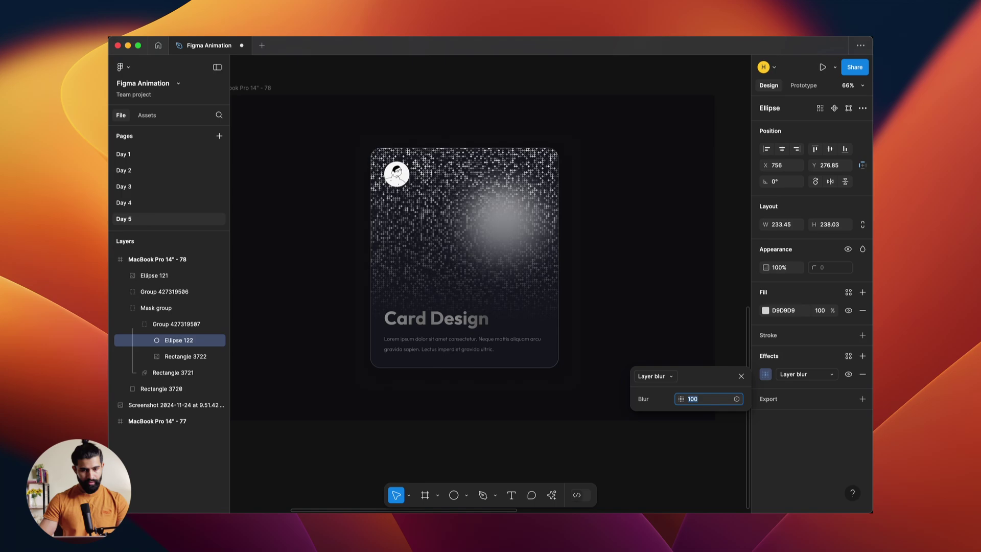
{"action": "key", "text": "Escape"}
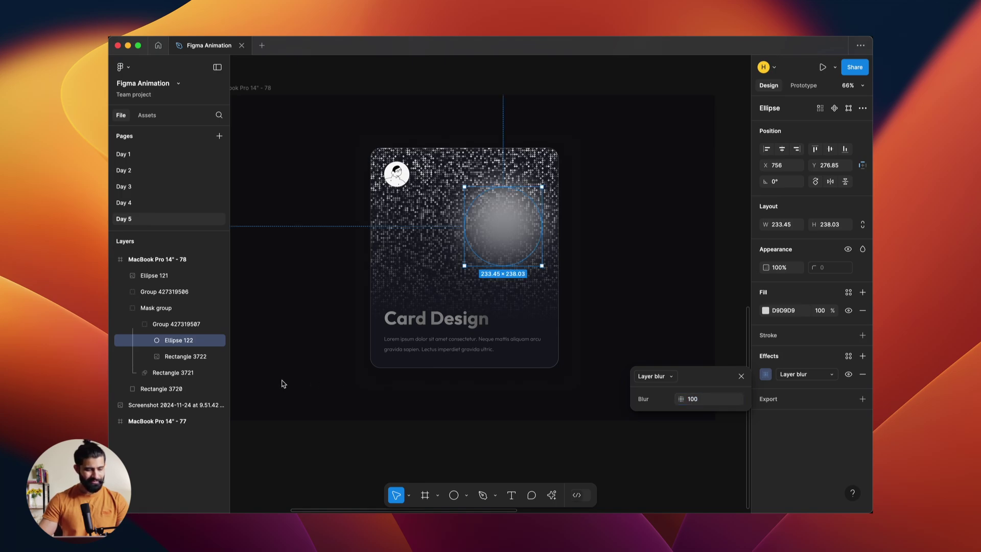
{"action": "left_click", "coordinate": [177, 358]}
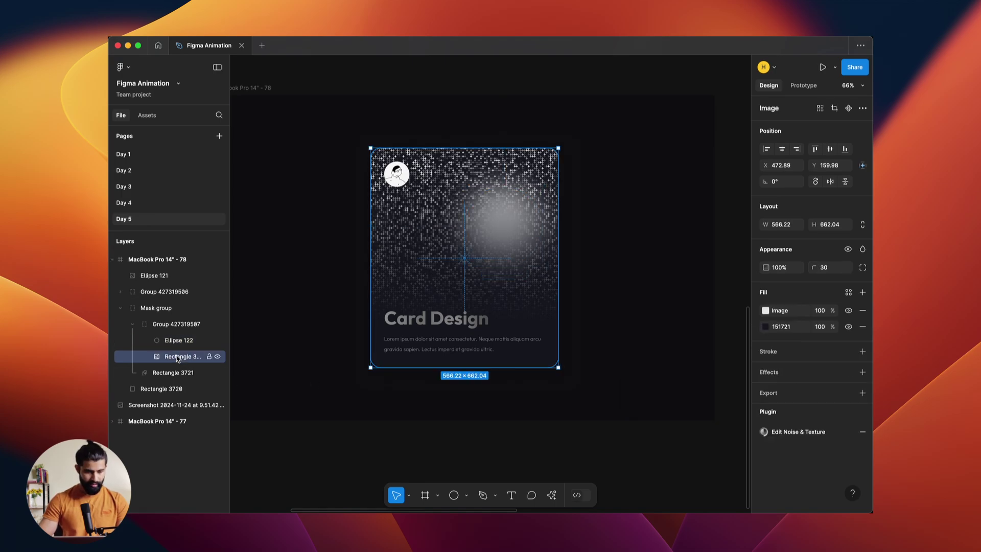
Use Rectangle 3722 as a mask over the blurred circle and delete its dark 151721 fill
{"action": "right_click", "coordinate": [178, 359]}
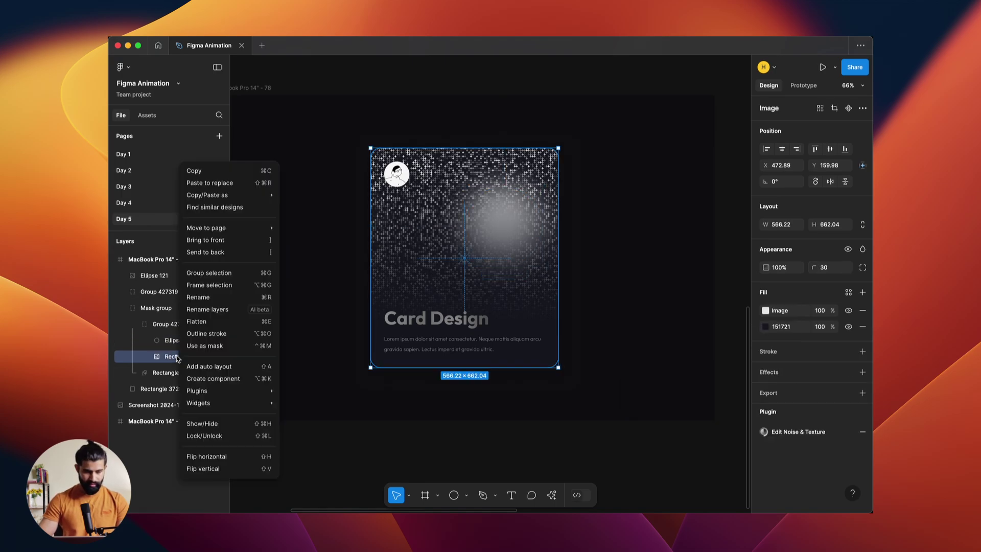
{"action": "left_click", "coordinate": [221, 346]}
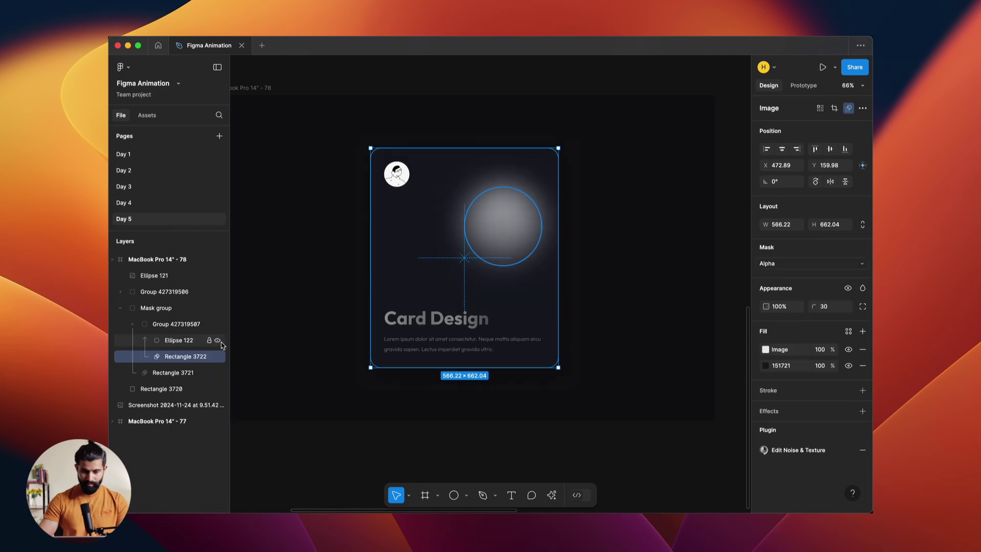
{"action": "left_click", "coordinate": [182, 344]}
{"action": "left_click", "coordinate": [182, 358]}
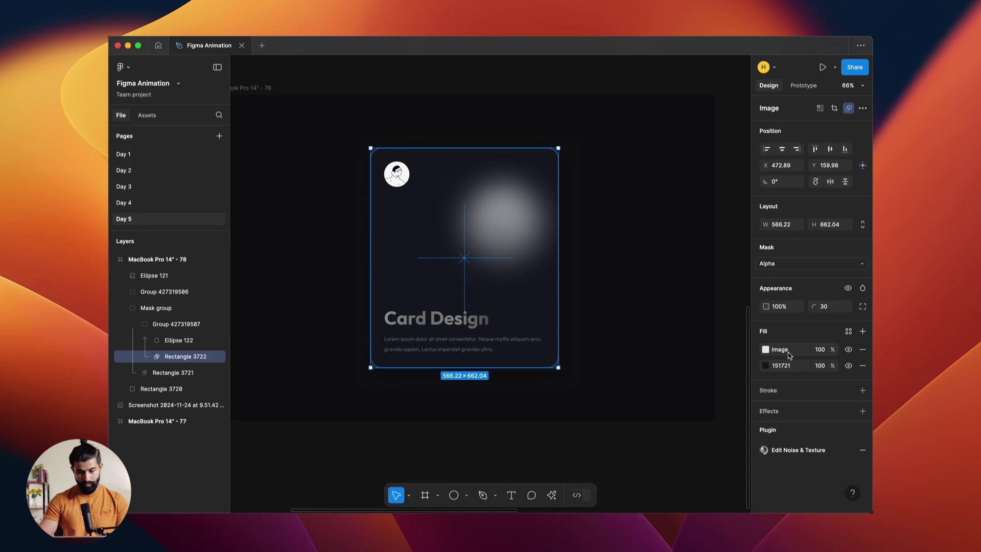
{"action": "left_click", "coordinate": [863, 367]}
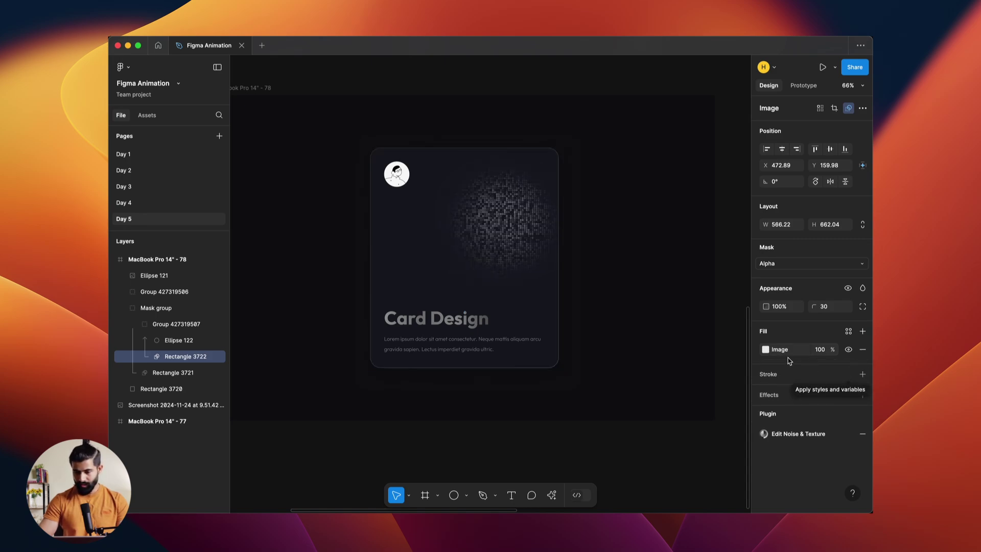
{"action": "left_click", "coordinate": [172, 346]}
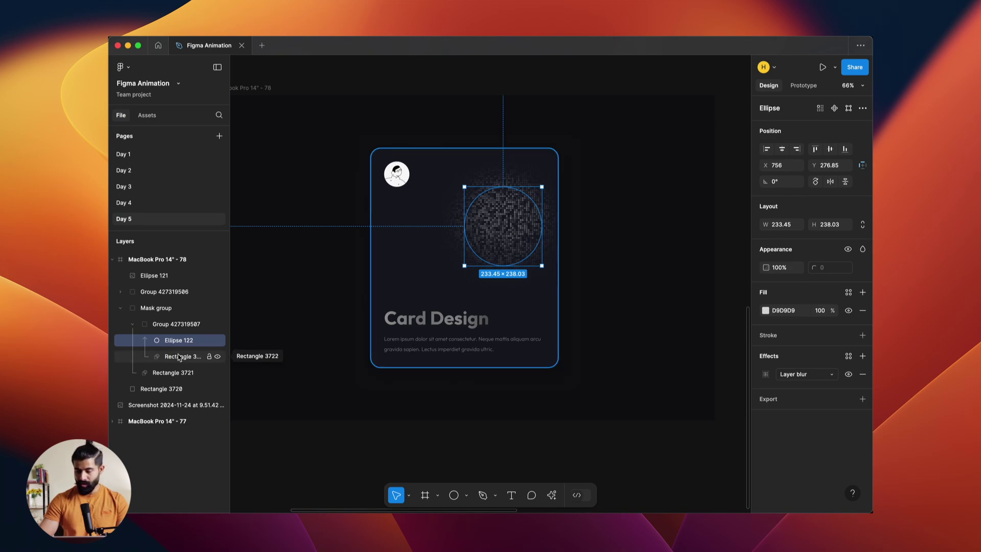
Move Ellipse 122, squash it into a flatter oval, tilt it clockwise and enlarge it
{"action": "left_click_drag", "start_coordinate": [527, 223], "coordinate": [520, 247]}
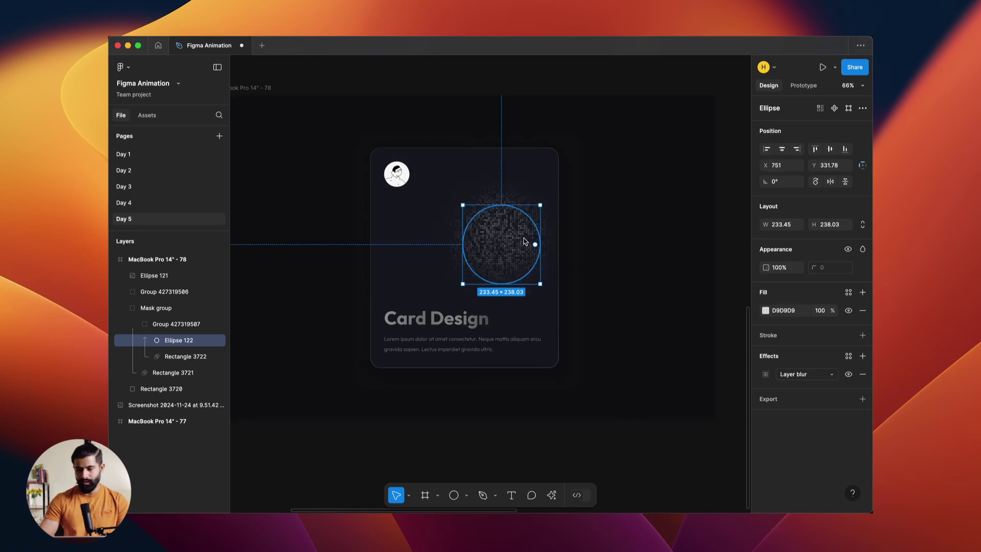
{"action": "left_click", "coordinate": [766, 374]}
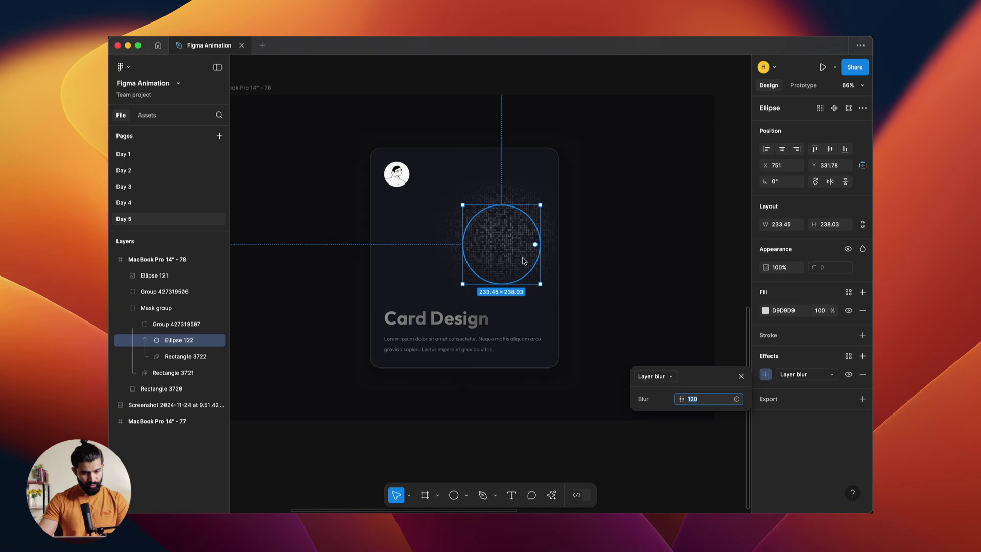
{"action": "left_click_drag", "start_coordinate": [491, 206], "coordinate": [515, 280]}
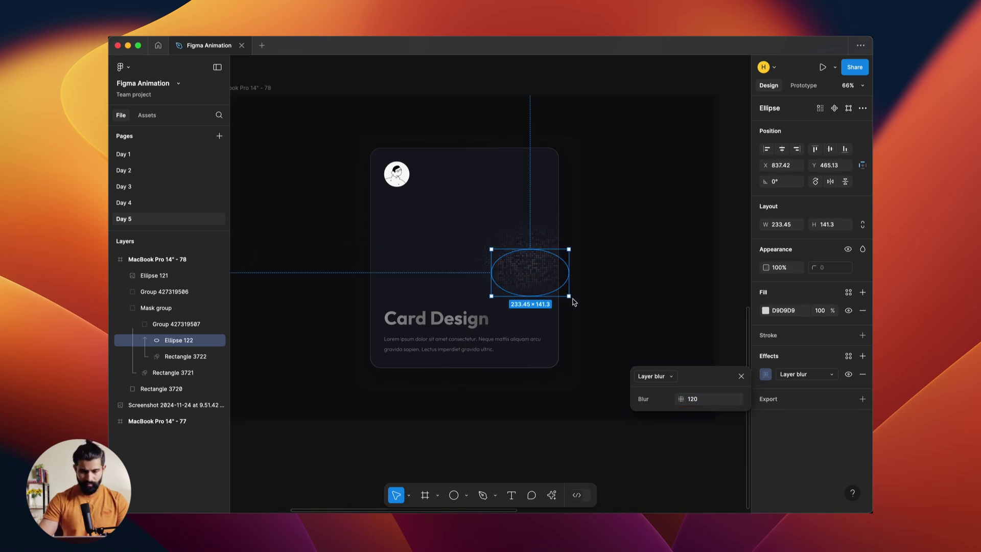
{"action": "left_click_drag", "start_coordinate": [575, 305], "coordinate": [561, 319]}
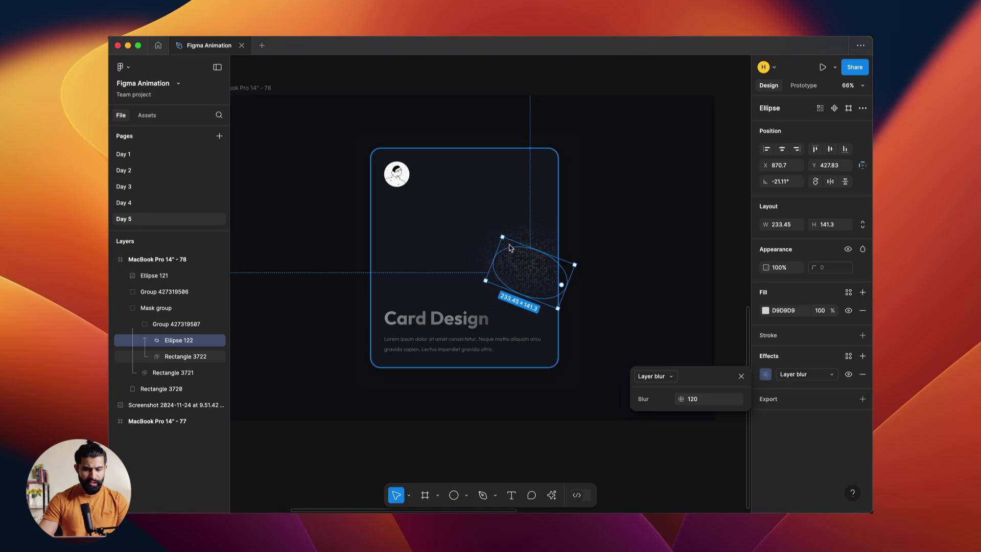
{"action": "left_click_drag", "start_coordinate": [502, 239], "coordinate": [487, 218]}
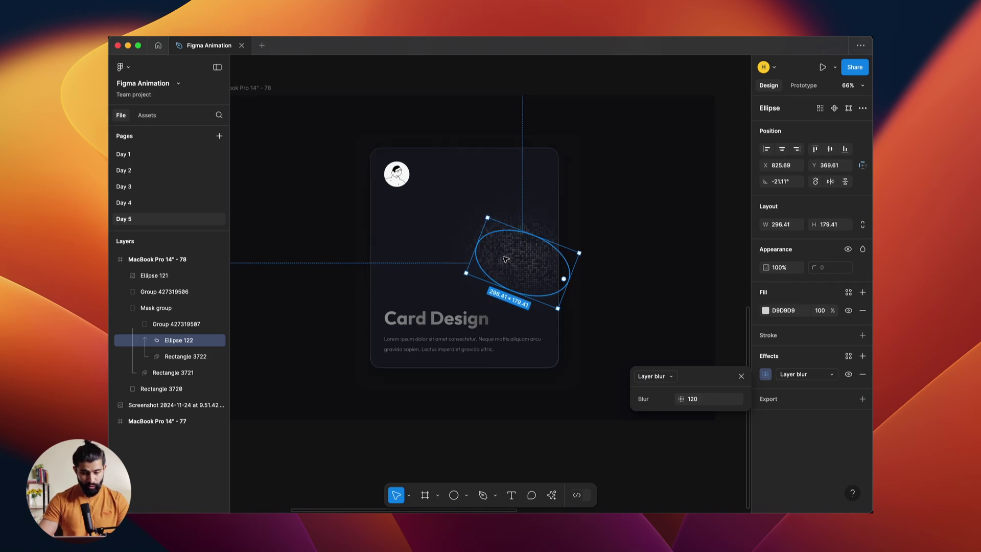
Duplicate the oval upward as Ellipse 123, tilted the other way to 32.75° at 203.71 × 123.3
{"action": "left_click_drag", "start_coordinate": [506, 258], "coordinate": [510, 209]}
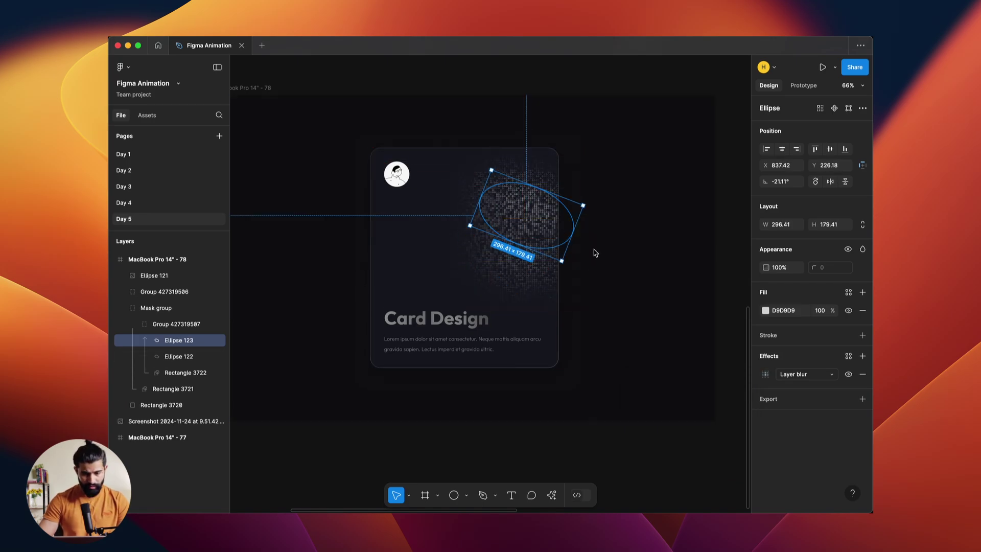
{"action": "left_click_drag", "start_coordinate": [562, 271], "coordinate": [569, 206]}
{"action": "left_click", "coordinate": [529, 203]}
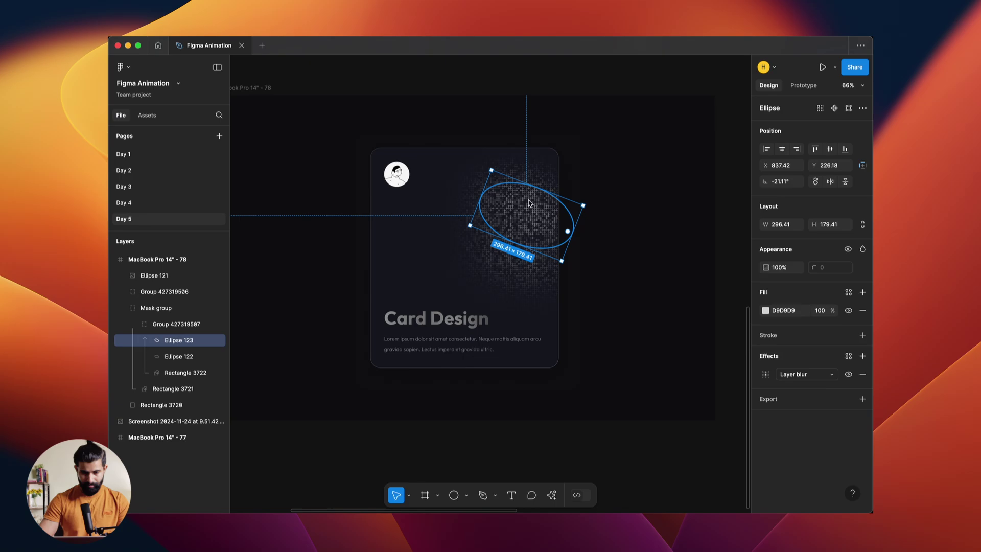
{"action": "left_click_drag", "start_coordinate": [564, 272], "coordinate": [588, 224]}
{"action": "left_click_drag", "start_coordinate": [554, 169], "coordinate": [543, 180]}
Fill the copied oval teal 009BBB and the top-left oval blue 2249AD
{"action": "left_click", "coordinate": [766, 313]}
{"action": "left_click", "coordinate": [691, 464]}
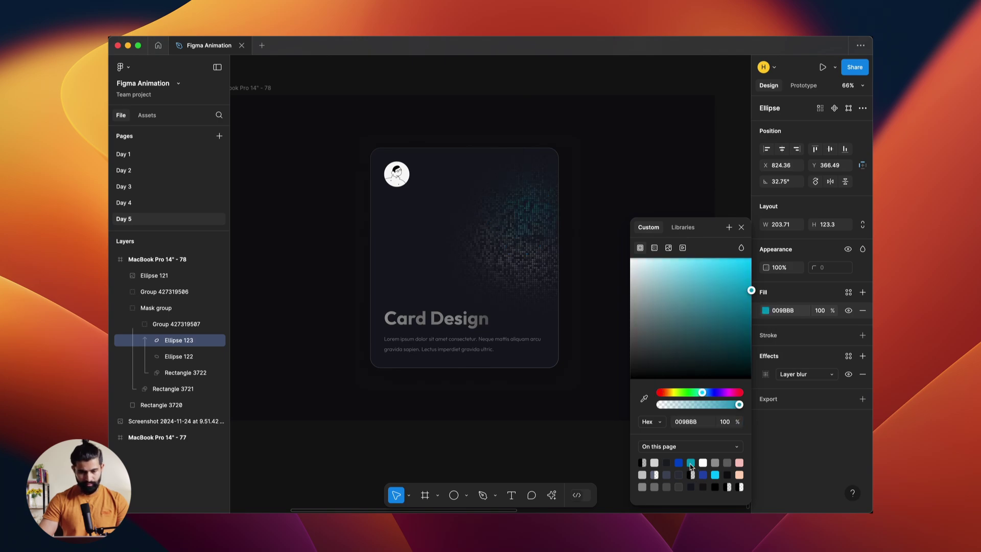
{"action": "key", "text": "Escape"}
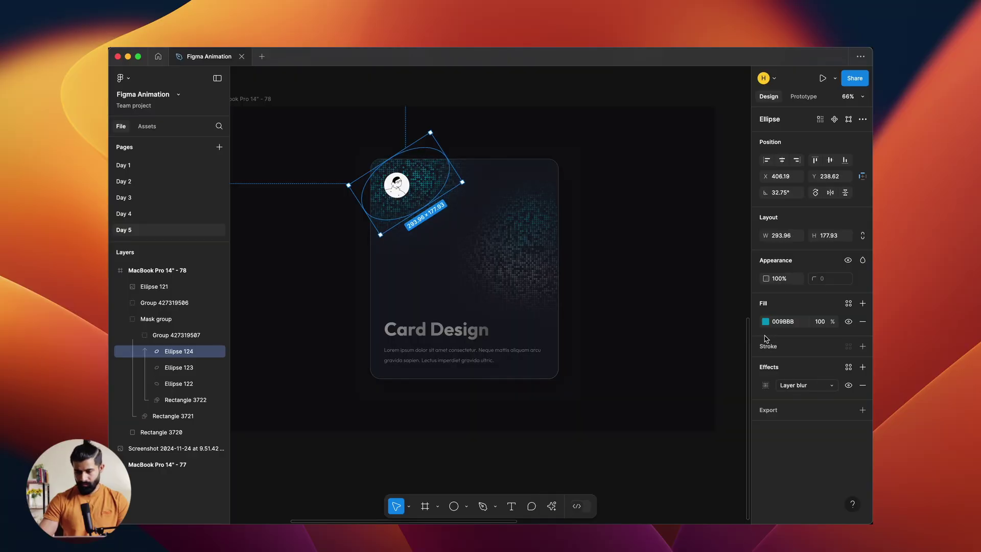
{"action": "left_click", "coordinate": [766, 323]}
{"action": "left_click", "coordinate": [704, 487]}
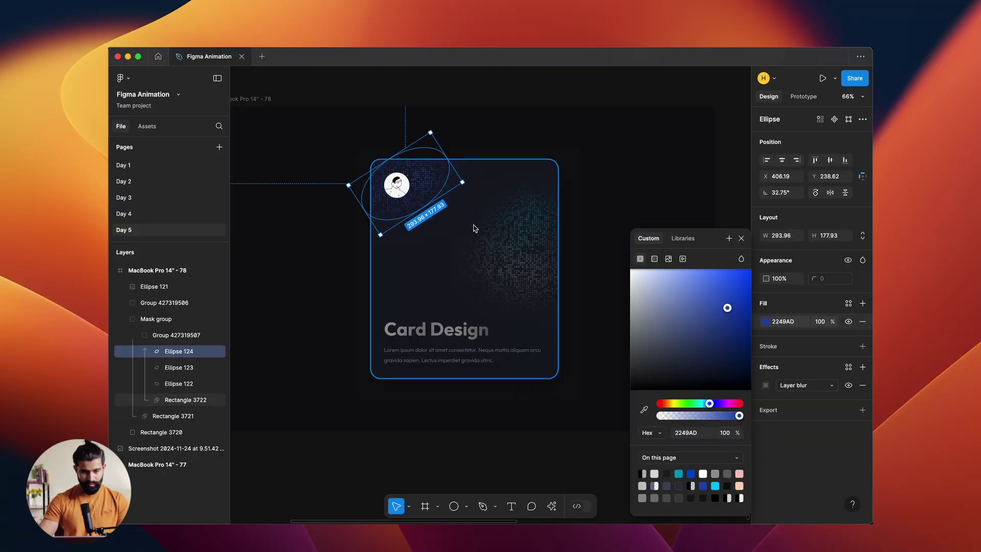
Duplicate the blue oval downward as a white FFFFFF oval at 20% opacity
{"action": "left_click_drag", "start_coordinate": [432, 185], "coordinate": [429, 270]}
{"action": "left_click", "coordinate": [766, 322]}
{"action": "left_click_drag", "start_coordinate": [725, 306], "coordinate": [407, 246]}
{"action": "key", "text": "1"}
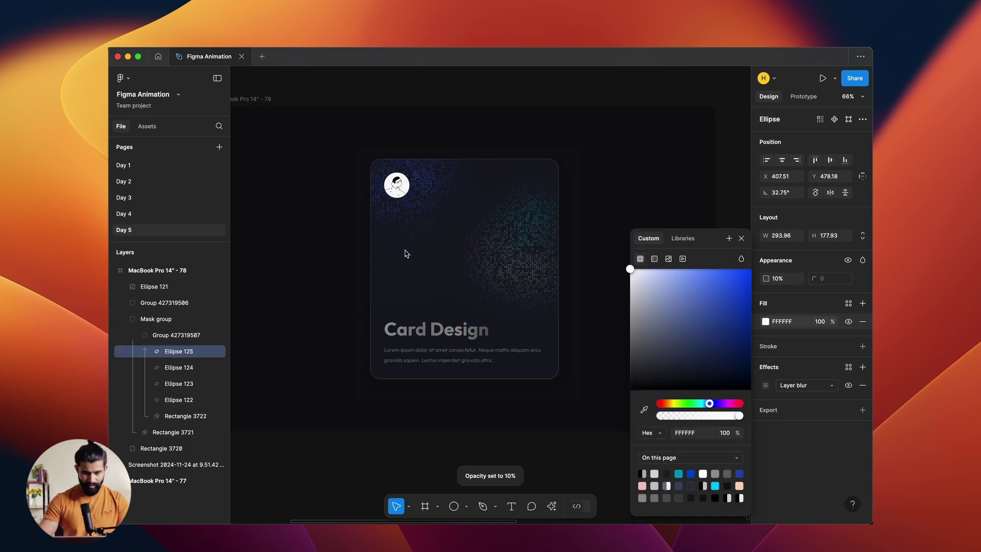
{"action": "key", "text": "2"}
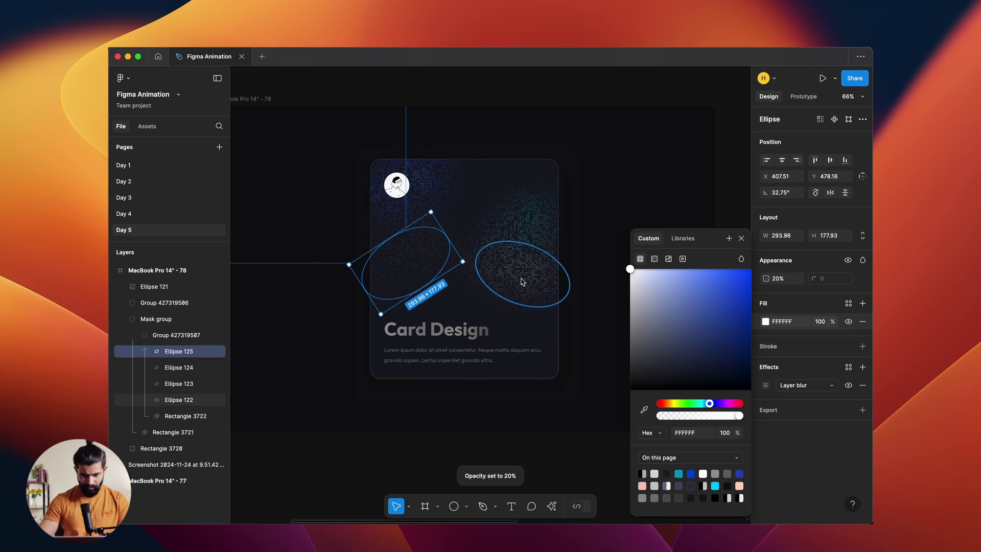
Dim the grey spotlight to 10% opacity and nudge the teal and white ovals into place
{"action": "left_click", "coordinate": [514, 280]}
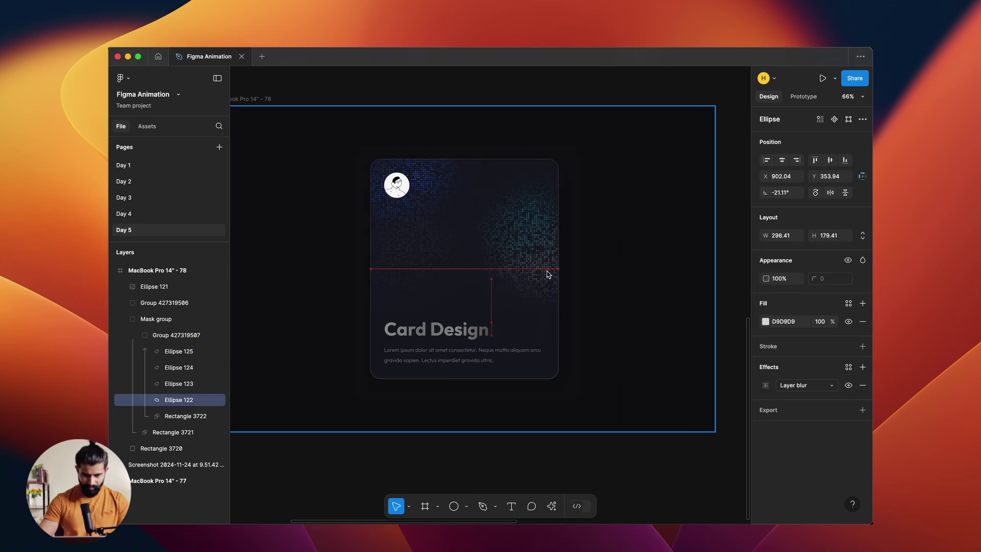
{"action": "key", "text": "1"}
{"action": "left_click", "coordinate": [535, 227], "text": "shift"}
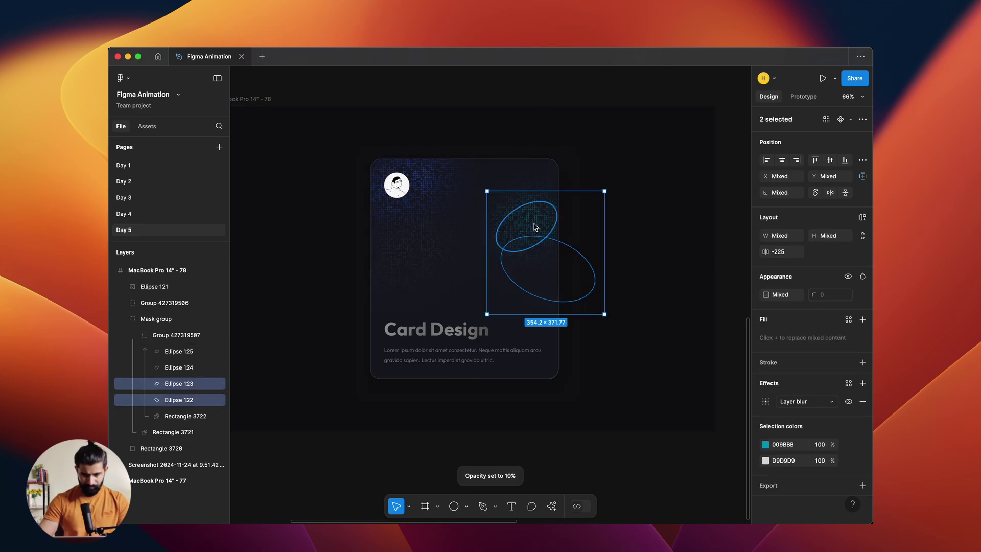
{"action": "left_click", "coordinate": [535, 227]}
{"action": "left_click_drag", "start_coordinate": [534, 225], "coordinate": [541, 238]}
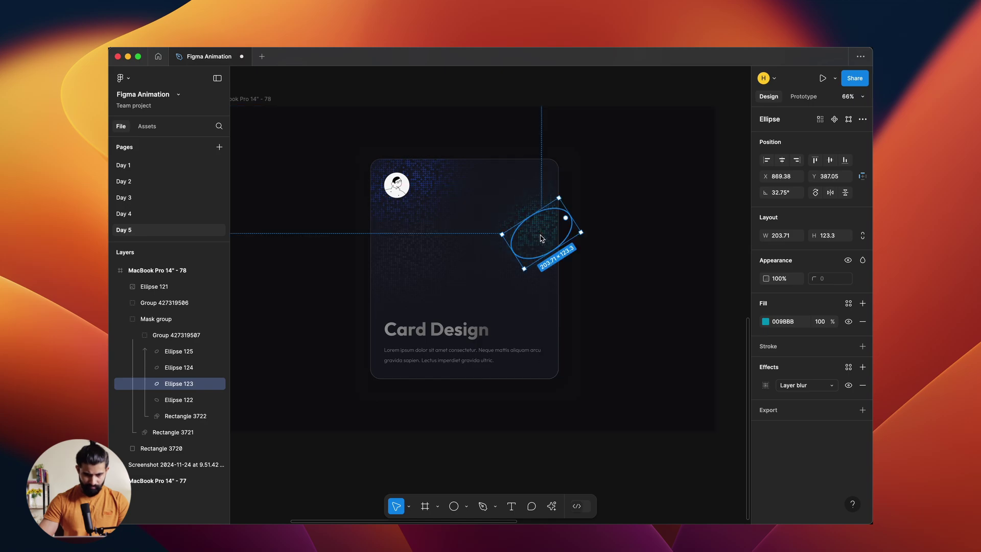
{"action": "left_click", "coordinate": [425, 260]}
{"action": "left_click_drag", "start_coordinate": [424, 260], "coordinate": [416, 266]}
{"action": "left_click", "coordinate": [445, 471]}
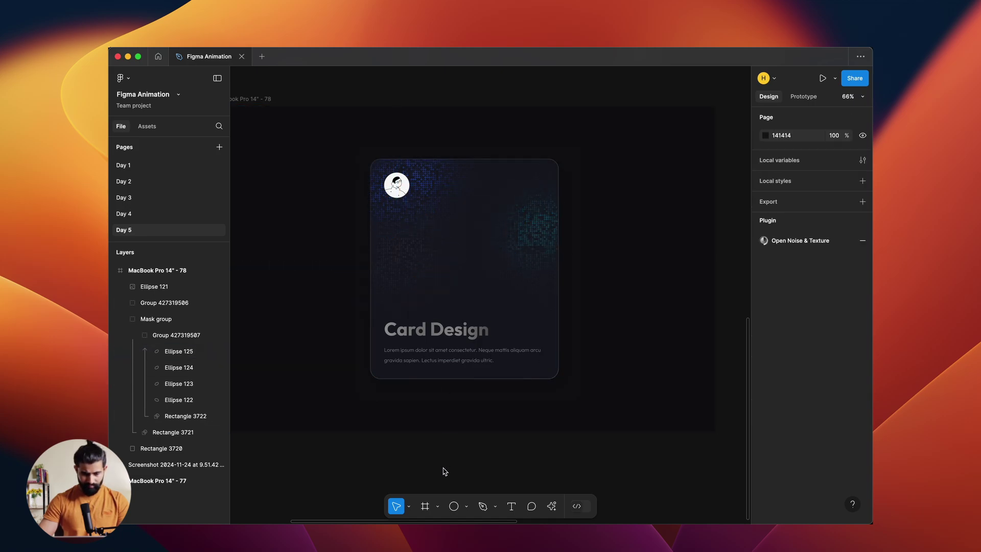
{"action": "double_click", "coordinate": [466, 335]}
{"action": "scroll", "coordinate": [466, 335], "scroll_direction": "up", "scroll_amount": 2}
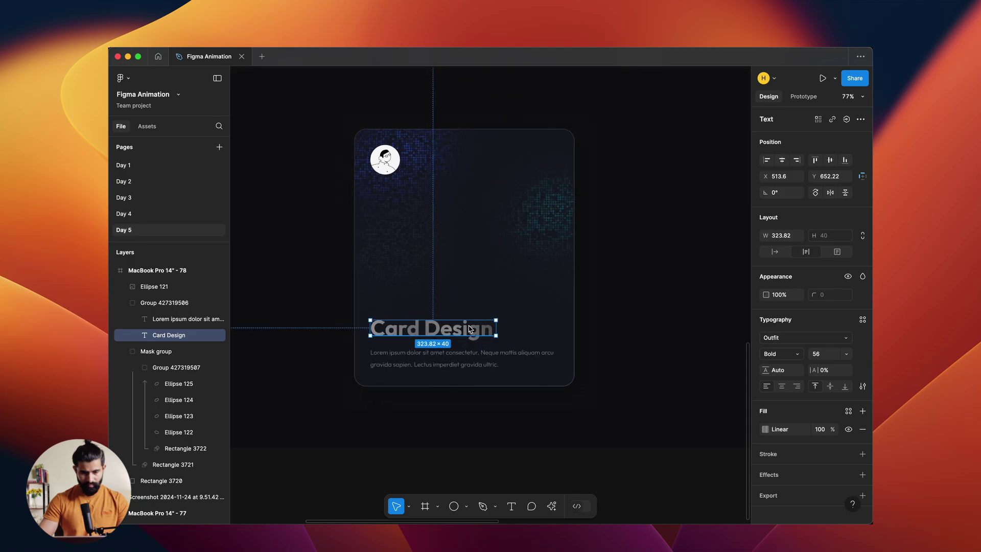
{"action": "left_click", "coordinate": [548, 326]}
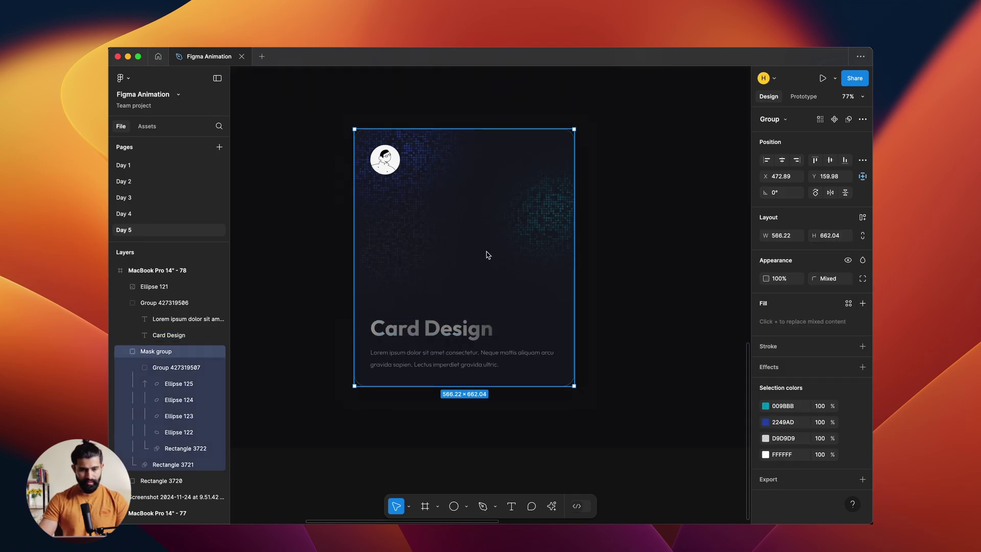
{"action": "left_click", "coordinate": [606, 190]}
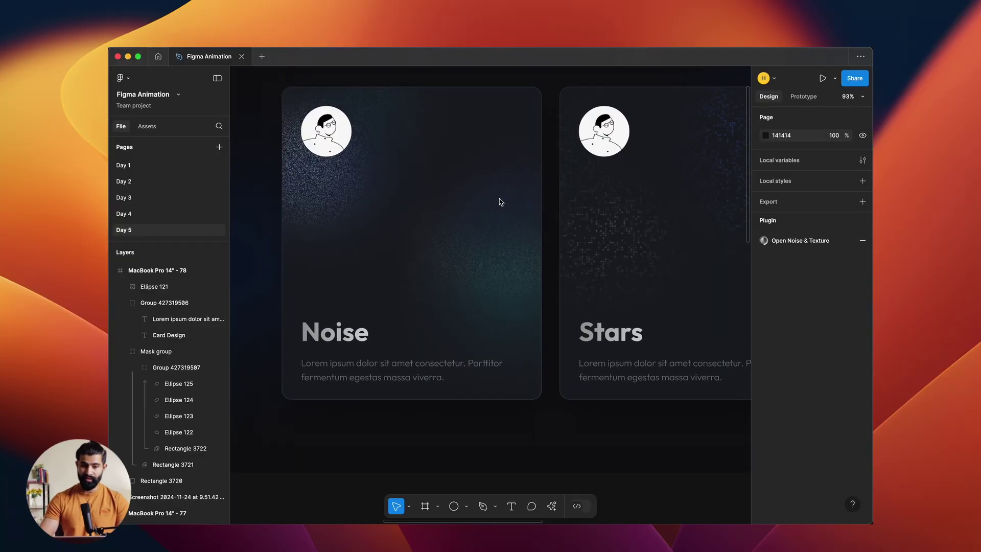
Zoom to 100% on the Noise card and pan across the Stars, Waves and Stairs cards
{"action": "key", "text": "shift+0"}
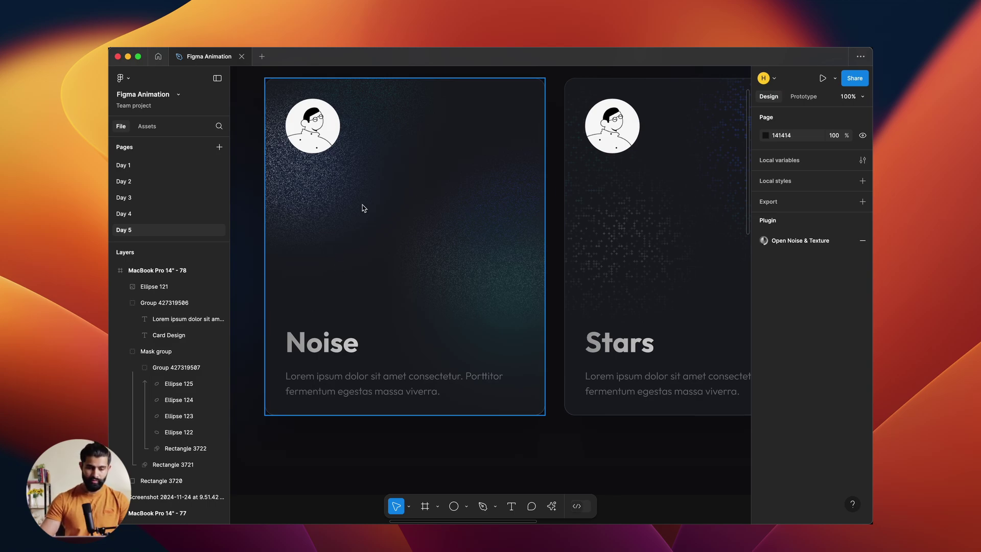
{"action": "scroll", "coordinate": [407, 300], "scroll_direction": "down", "scroll_amount": 3}
{"action": "scroll", "coordinate": [527, 301], "scroll_direction": "right", "scroll_amount": 2}
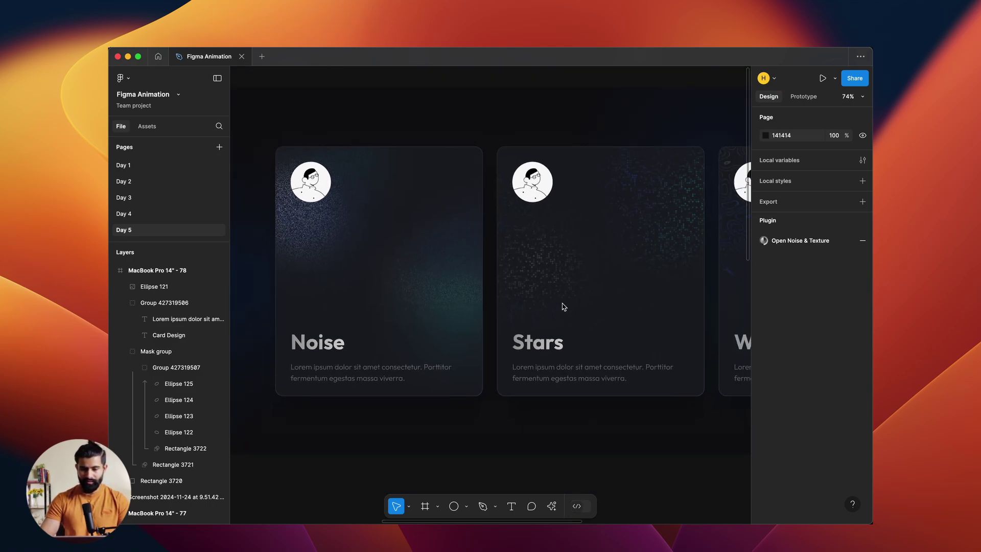
{"action": "scroll", "coordinate": [564, 307], "scroll_direction": "right", "scroll_amount": 5}
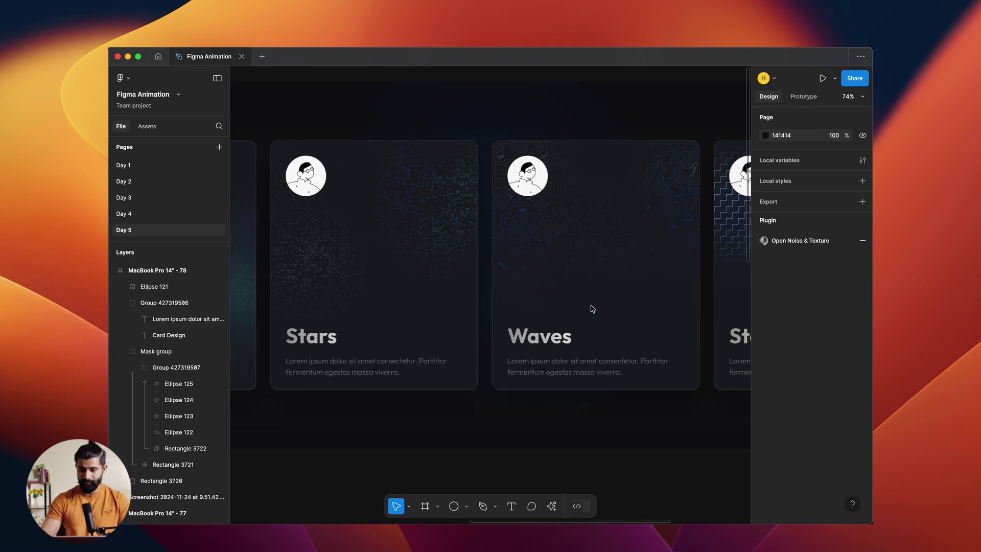
{"action": "scroll", "coordinate": [592, 309], "scroll_direction": "right", "scroll_amount": 5}
{"action": "scroll", "coordinate": [592, 309], "scroll_direction": "left", "scroll_amount": 3}
{"action": "scroll", "coordinate": [591, 308], "scroll_direction": "down", "scroll_amount": 1}
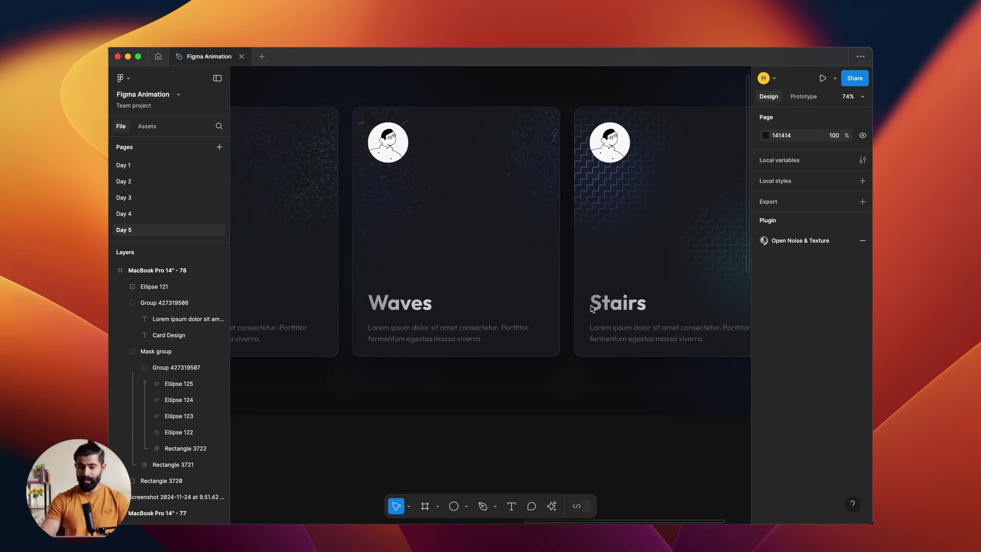